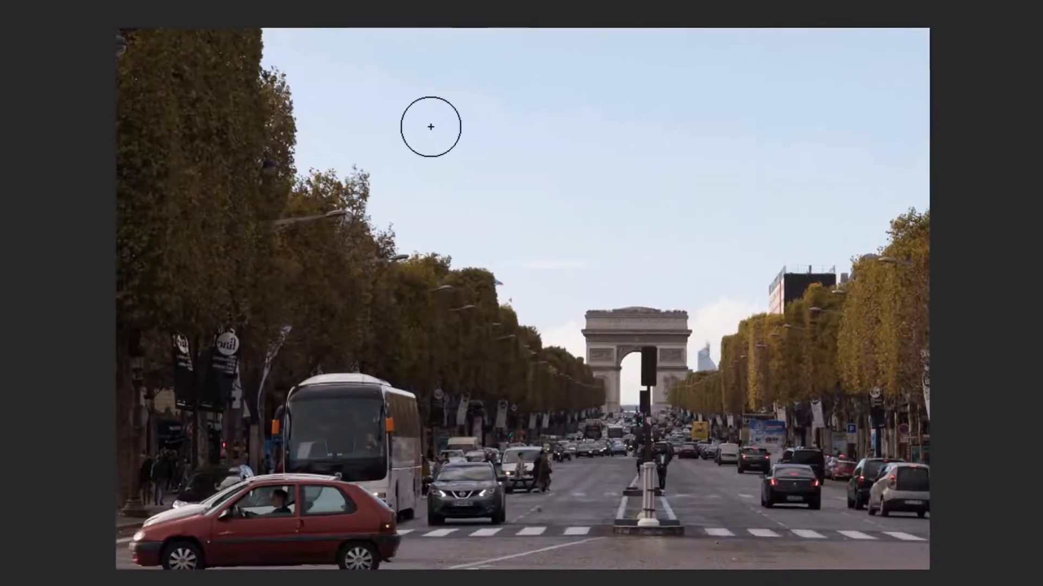
{"action": "left_click_drag", "start_coordinate": [386, 201], "coordinate": [477, 204]}
{"action": "mouse_move", "coordinate": [579, 133]}
{"action": "left_mouse_down"}
{"action": "mouse_move", "coordinate": [640, 199]}
{"action": "mouse_move", "coordinate": [707, 200]}
{"action": "mouse_move", "coordinate": [652, 253]}
{"action": "mouse_move", "coordinate": [795, 224]}
{"action": "mouse_move", "coordinate": [801, 173]}
{"action": "mouse_move", "coordinate": [640, 148]}
{"action": "mouse_move", "coordinate": [790, 101]}
{"action": "mouse_move", "coordinate": [533, 83]}
{"action": "mouse_move", "coordinate": [447, 104]}
{"action": "mouse_move", "coordinate": [611, 141]}
{"action": "mouse_move", "coordinate": [627, 118]}
{"action": "mouse_move", "coordinate": [578, 175]}
{"action": "mouse_move", "coordinate": [770, 201]}
{"action": "left_mouse_up"}
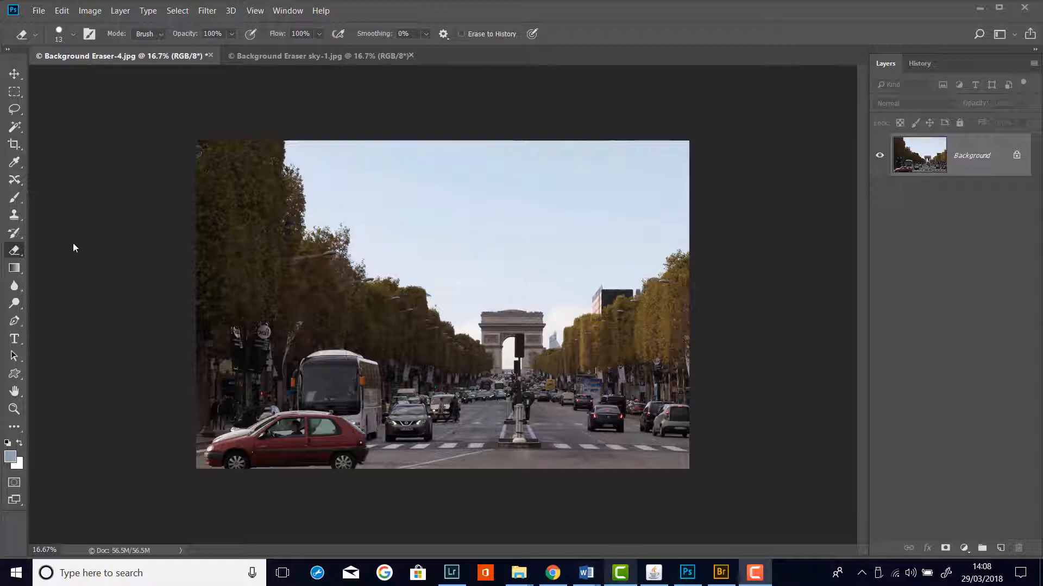
- Switch to the Background Eraser Tool and unlock the Background layer of the street photo
{"action": "left_click", "coordinate": [15, 251]}
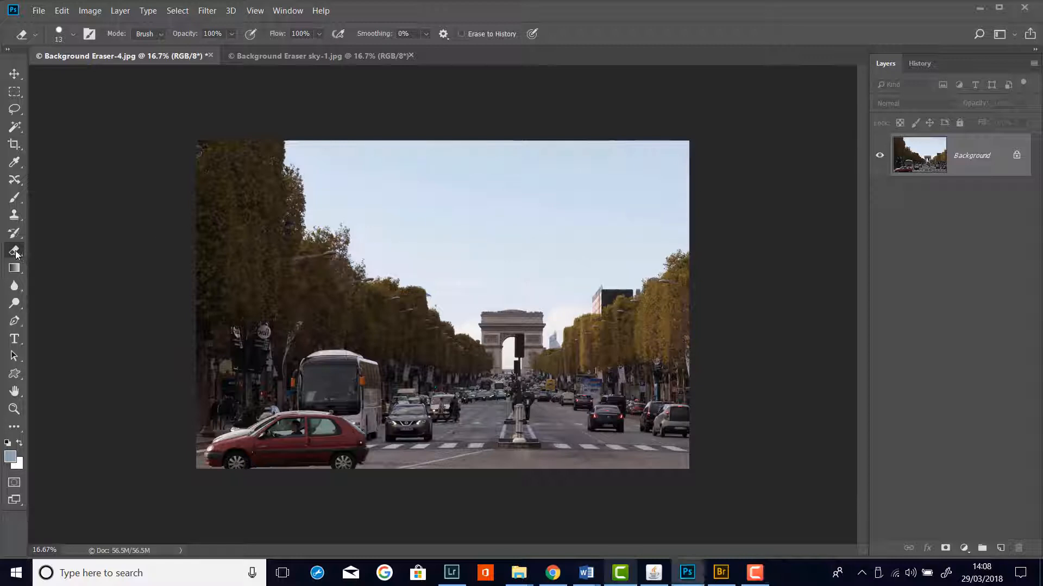
{"action": "right_click", "coordinate": [16, 251]}
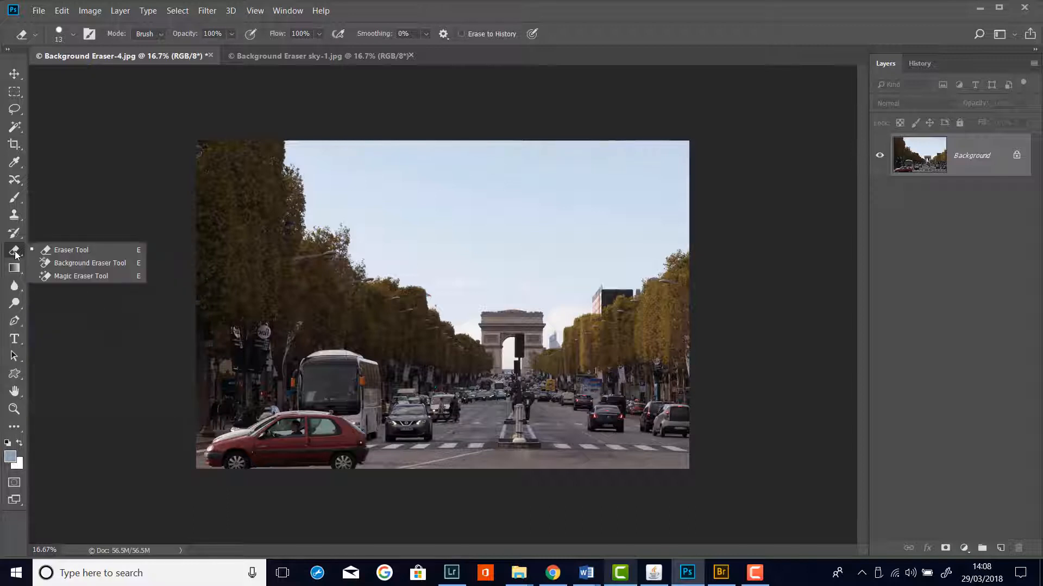
{"action": "left_click", "coordinate": [93, 264]}
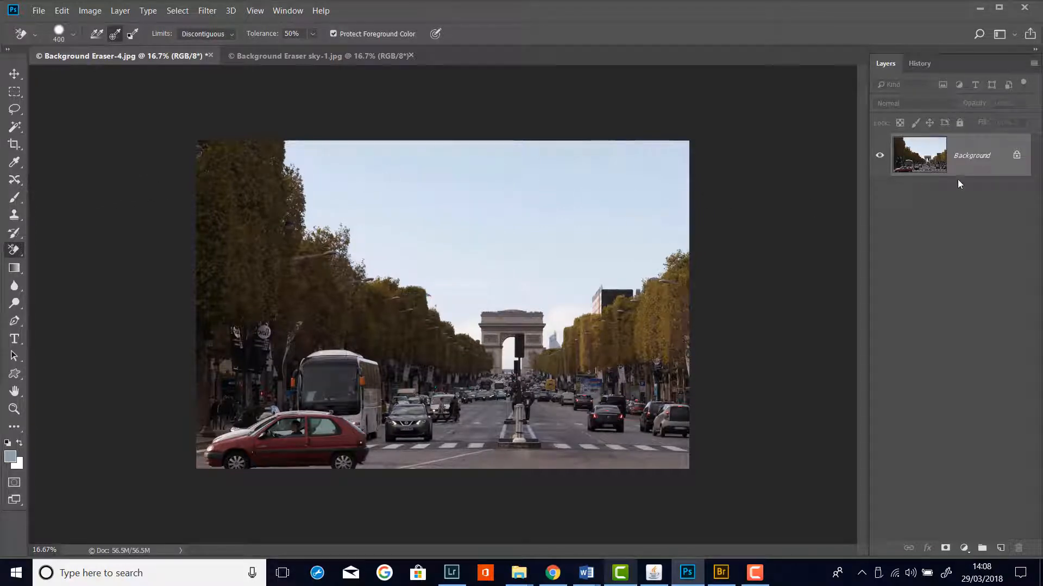
{"action": "left_click", "coordinate": [1016, 156]}
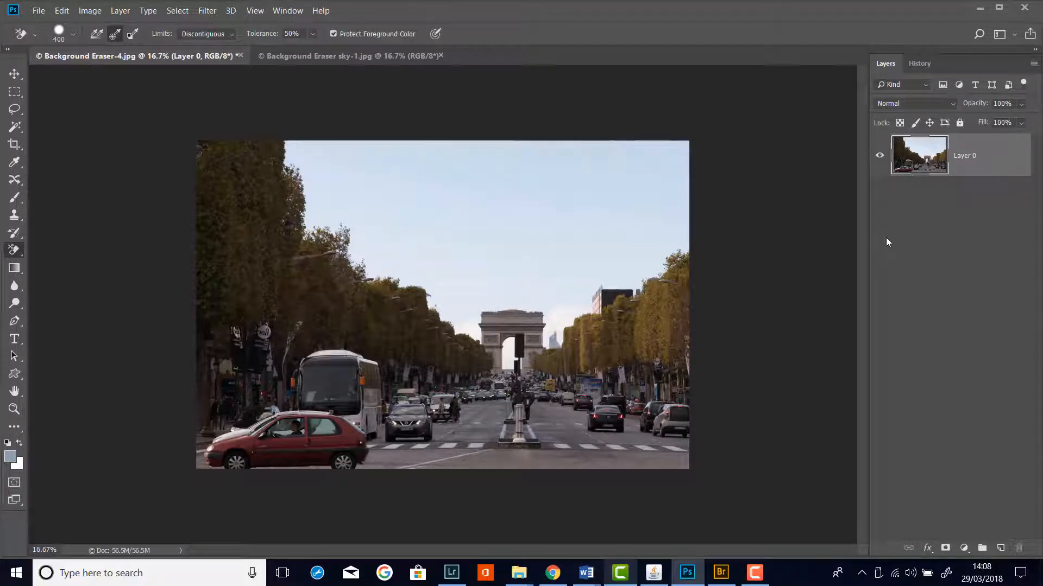
- Set the Make Layer history state as the source for the History Brush and return to the layer list
{"action": "left_click", "coordinate": [918, 64]}
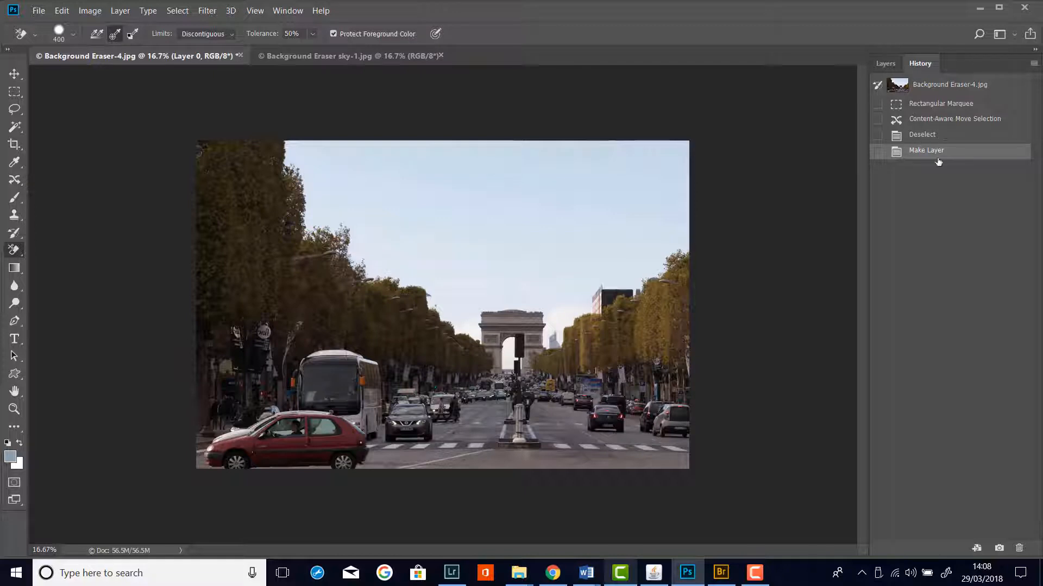
{"action": "left_click", "coordinate": [878, 151]}
{"action": "left_click", "coordinate": [885, 64]}
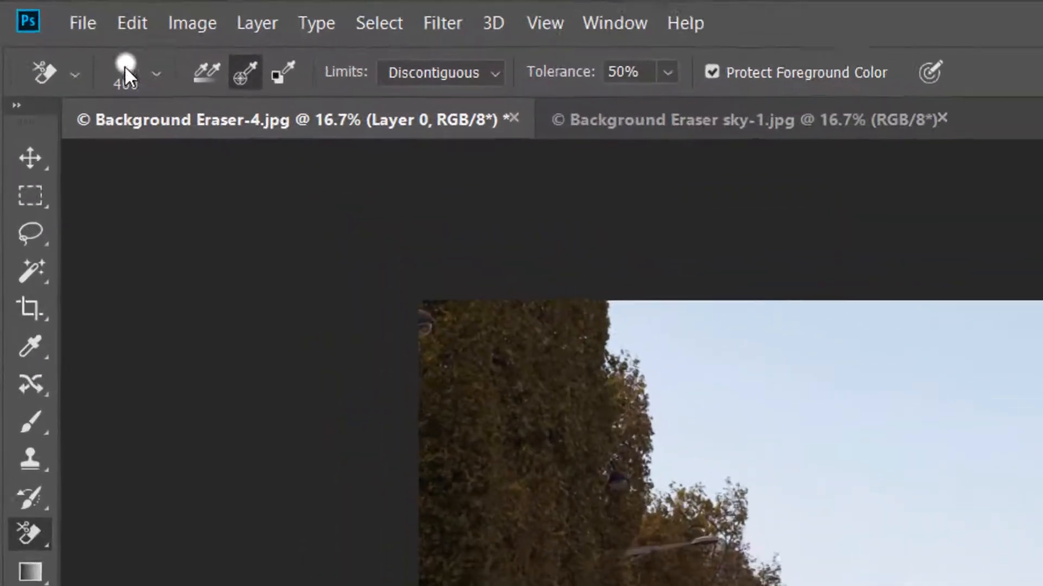
- Set the Background Eraser brush hardness to 88%
{"action": "left_click", "coordinate": [162, 76]}
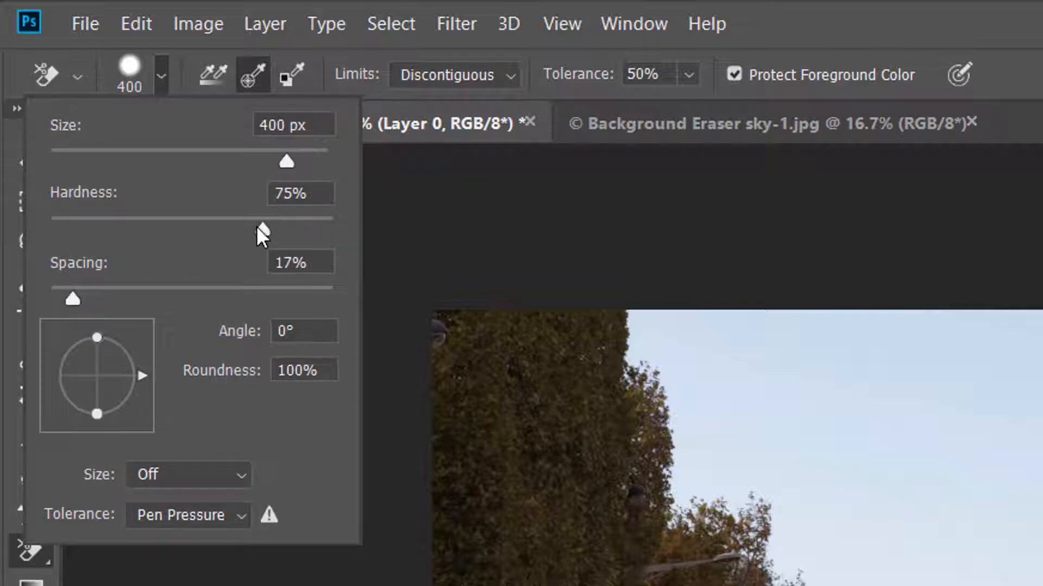
{"action": "mouse_move", "coordinate": [257, 227]}
{"action": "left_mouse_down"}
{"action": "mouse_move", "coordinate": [242, 227]}
{"action": "mouse_move", "coordinate": [311, 226]}
{"action": "mouse_move", "coordinate": [303, 228]}
{"action": "left_mouse_up"}
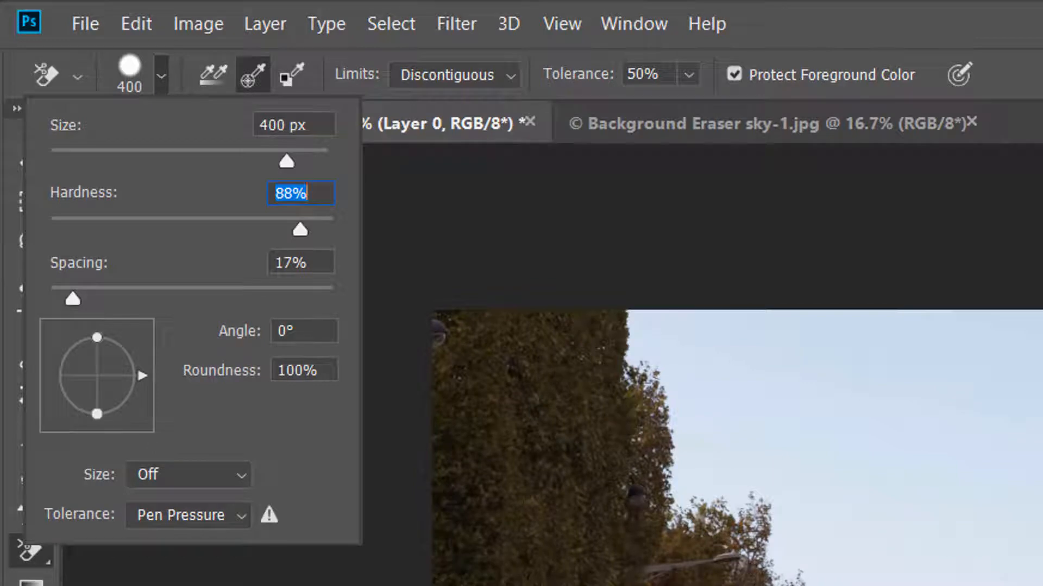
{"action": "key", "text": "Return"}
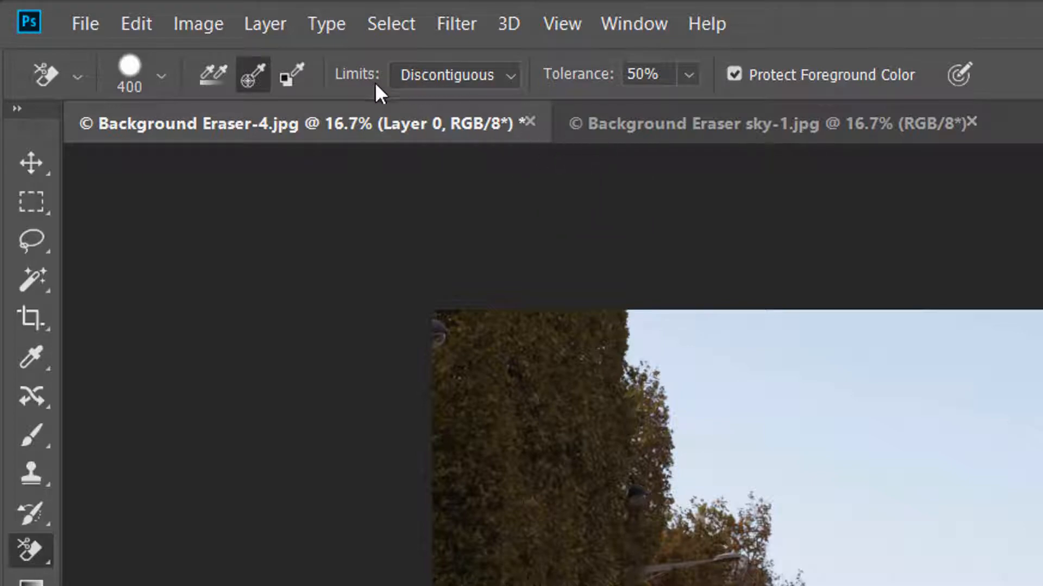
- Set the eraser's limits to Discontiguous and turn off Protect Foreground Color
{"action": "left_click", "coordinate": [512, 77]}
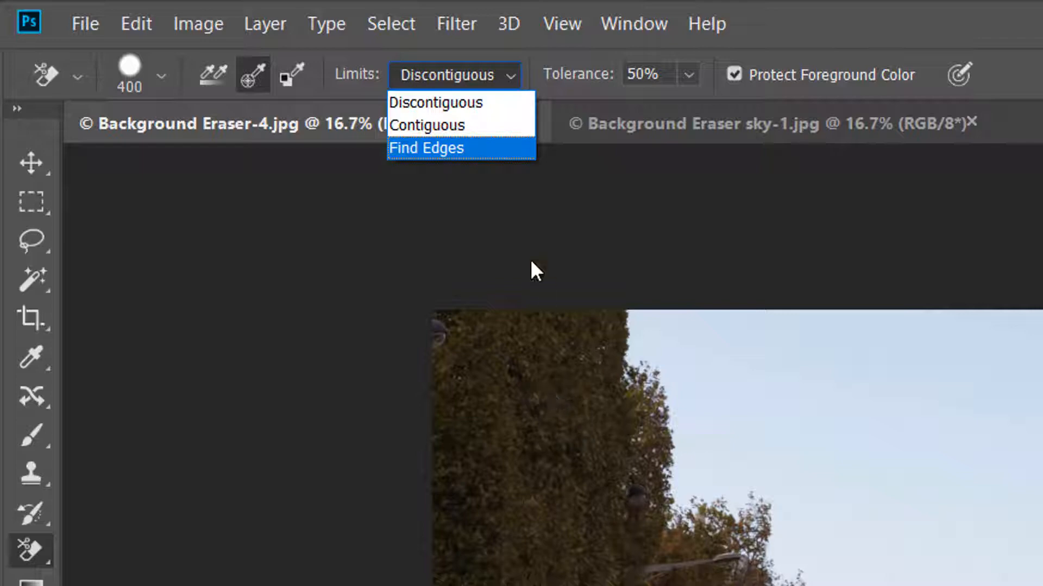
{"action": "left_click", "coordinate": [456, 102]}
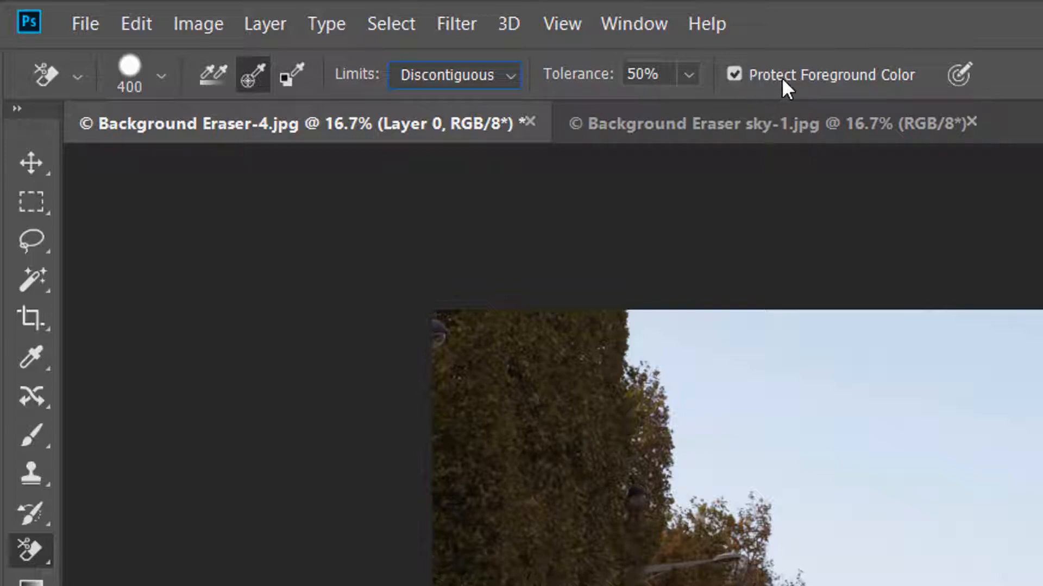
{"action": "left_click", "coordinate": [735, 74]}
{"action": "left_click", "coordinate": [735, 74]}
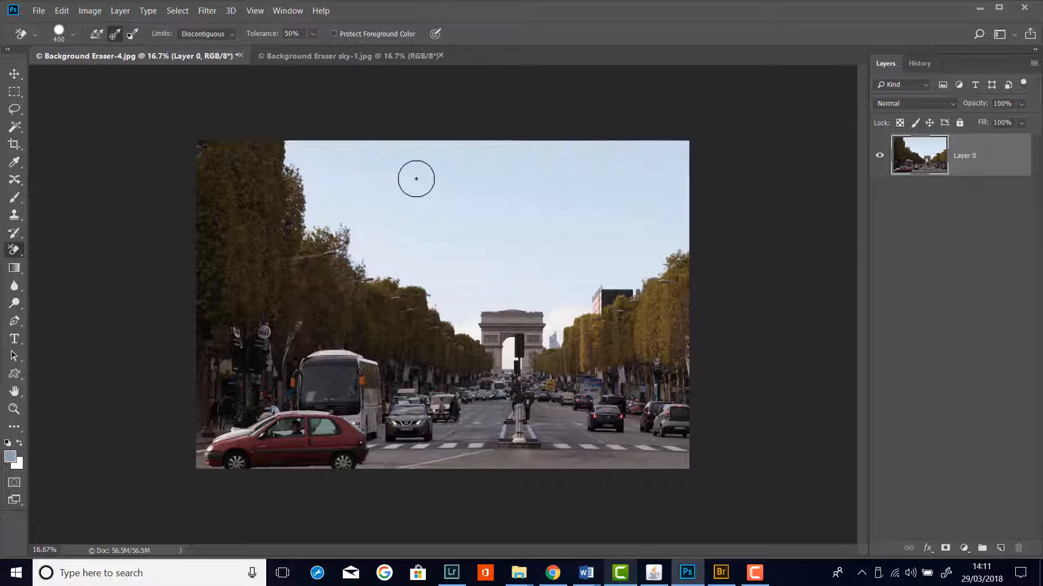
- Erase the large open area of sky in the upper part of the photo, stopping short of the trees and the arch
{"action": "left_click", "coordinate": [419, 179]}
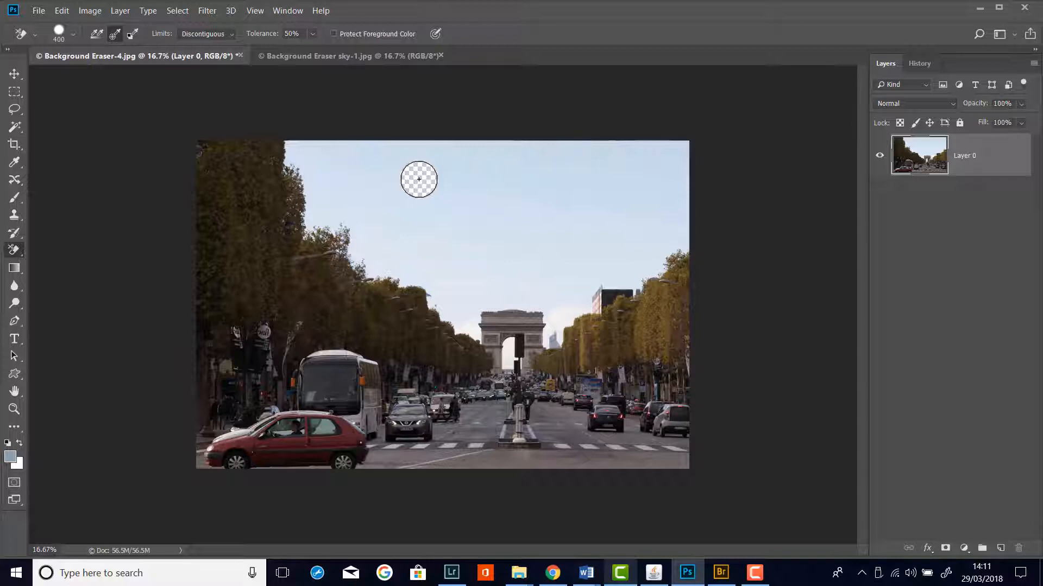
{"action": "mouse_move", "coordinate": [419, 179]}
{"action": "left_mouse_down"}
{"action": "mouse_move", "coordinate": [618, 180]}
{"action": "mouse_move", "coordinate": [631, 162]}
{"action": "mouse_move", "coordinate": [324, 152]}
{"action": "mouse_move", "coordinate": [322, 168]}
{"action": "mouse_move", "coordinate": [414, 207]}
{"action": "mouse_move", "coordinate": [424, 228]}
{"action": "mouse_move", "coordinate": [410, 236]}
{"action": "mouse_move", "coordinate": [343, 188]}
{"action": "mouse_move", "coordinate": [399, 209]}
{"action": "mouse_move", "coordinate": [567, 214]}
{"action": "mouse_move", "coordinate": [436, 232]}
{"action": "mouse_move", "coordinate": [446, 224]}
{"action": "mouse_move", "coordinate": [427, 183]}
{"action": "mouse_move", "coordinate": [387, 175]}
{"action": "mouse_move", "coordinate": [411, 210]}
{"action": "mouse_move", "coordinate": [471, 243]}
{"action": "mouse_move", "coordinate": [524, 248]}
{"action": "mouse_move", "coordinate": [566, 242]}
{"action": "mouse_move", "coordinate": [653, 181]}
{"action": "mouse_move", "coordinate": [658, 166]}
{"action": "mouse_move", "coordinate": [632, 165]}
{"action": "mouse_move", "coordinate": [666, 153]}
{"action": "left_mouse_up"}
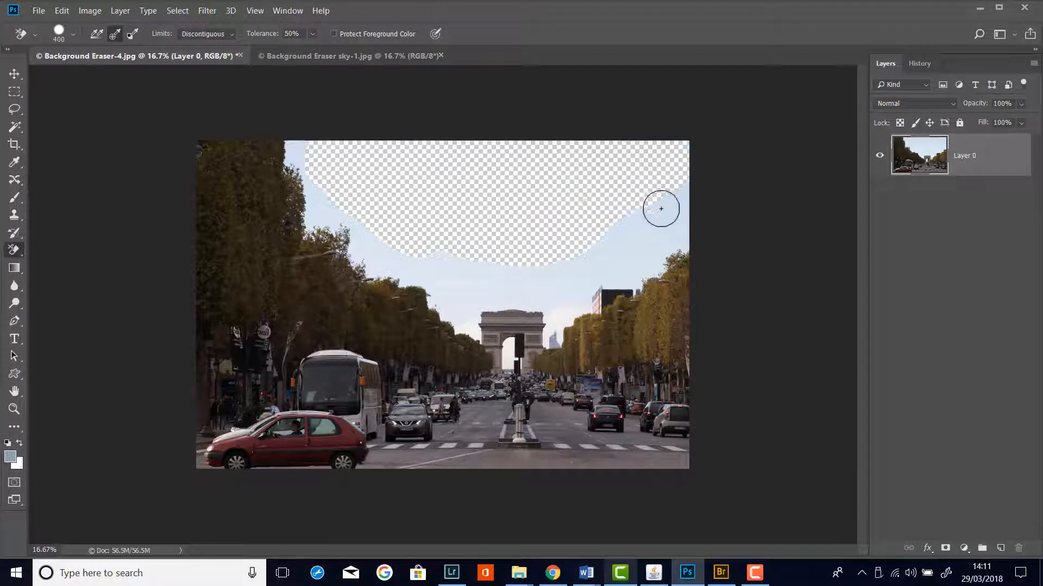
{"action": "mouse_move", "coordinate": [661, 209]}
{"action": "left_mouse_down"}
{"action": "mouse_move", "coordinate": [620, 227]}
{"action": "mouse_move", "coordinate": [548, 267]}
{"action": "mouse_move", "coordinate": [485, 244]}
{"action": "left_mouse_up"}
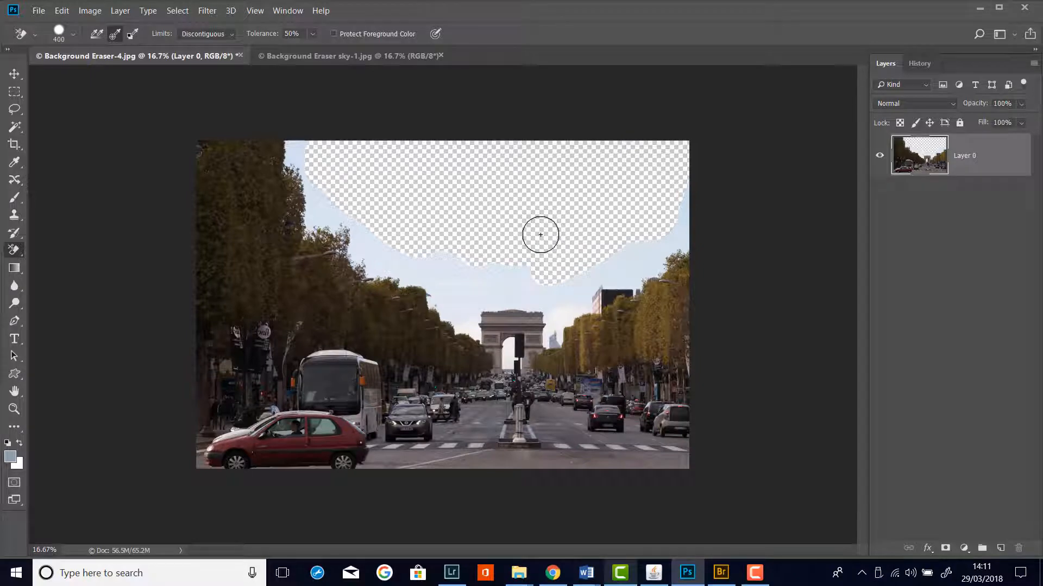
- Erase the remaining sky along the edge of the tall tree in the photo's upper-left corner
{"action": "scroll", "coordinate": [540, 235], "scroll_direction": "up", "scroll_amount": 3}
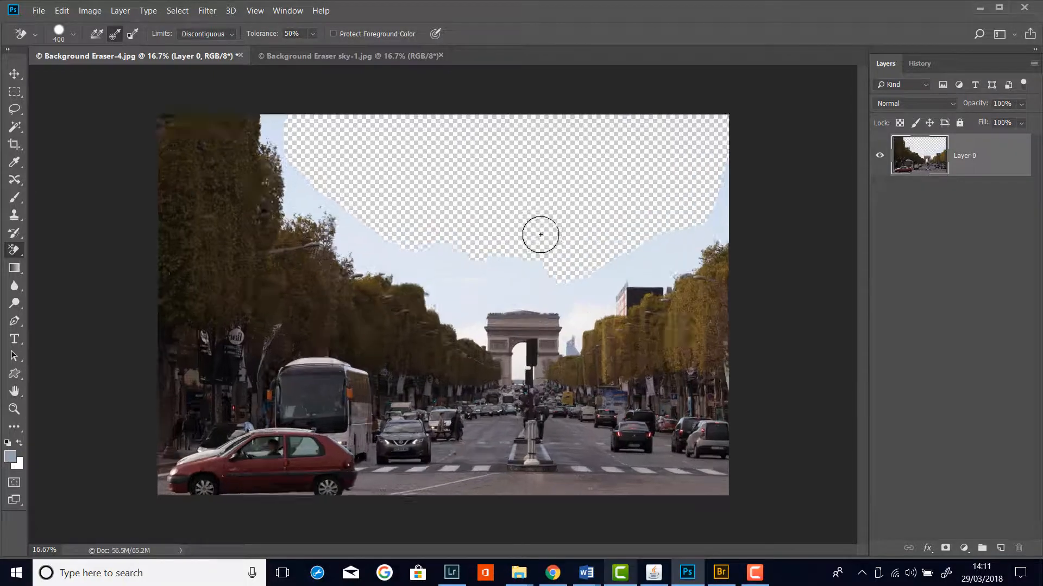
{"action": "scroll", "coordinate": [540, 234], "scroll_direction": "up", "scroll_amount": 1}
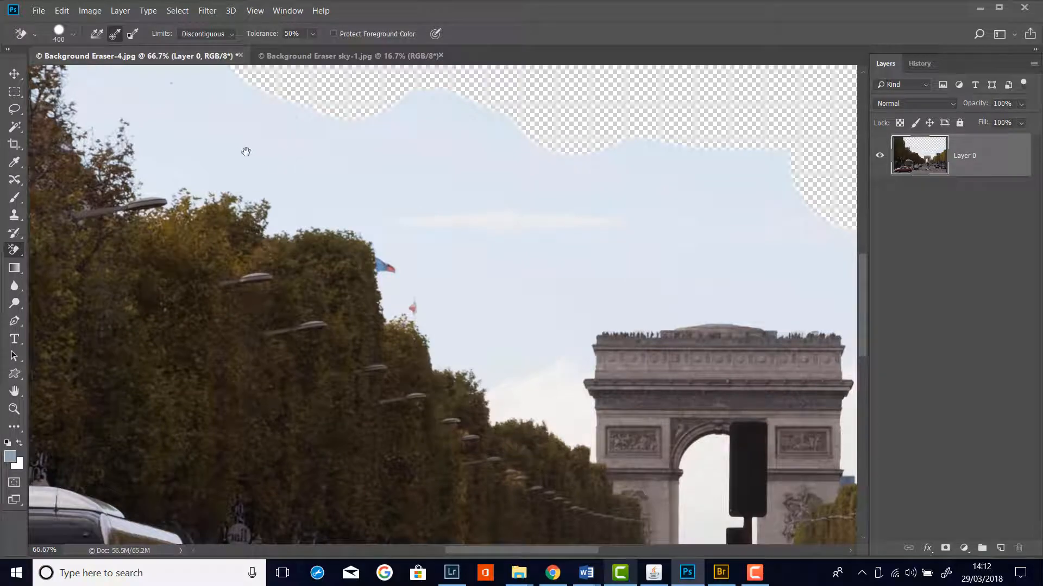
{"action": "left_click_drag", "start_coordinate": [245, 164], "coordinate": [645, 400]}
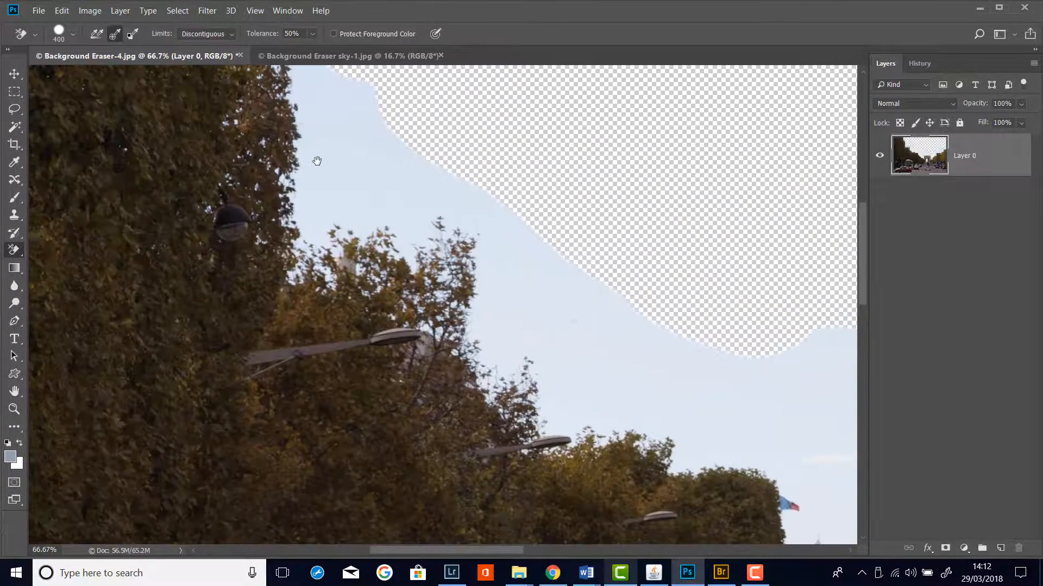
{"action": "left_click_drag", "start_coordinate": [318, 162], "coordinate": [441, 421]}
{"action": "left_click_drag", "start_coordinate": [340, 247], "coordinate": [262, 297]}
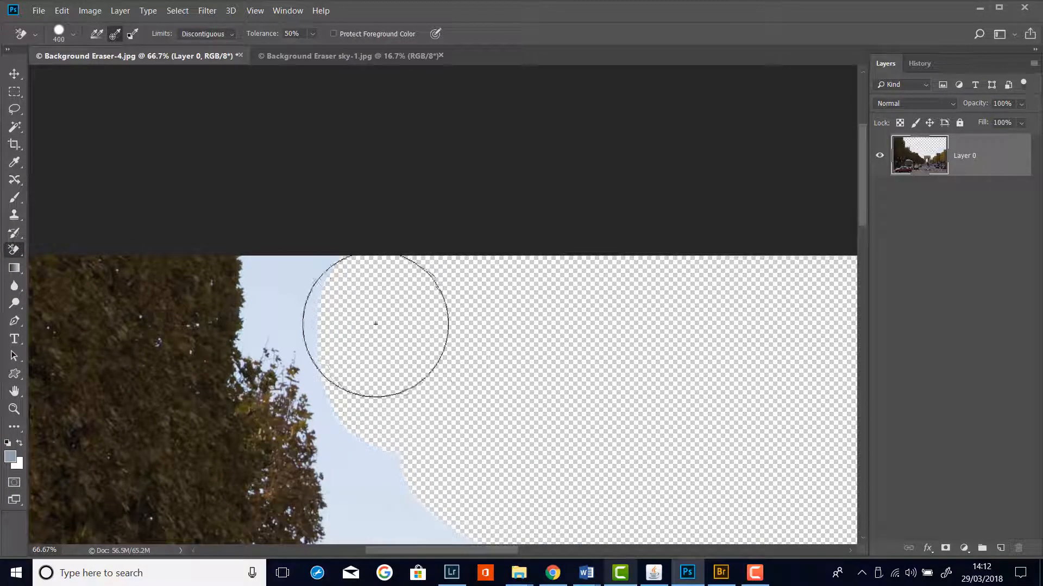
{"action": "left_click", "coordinate": [276, 287]}
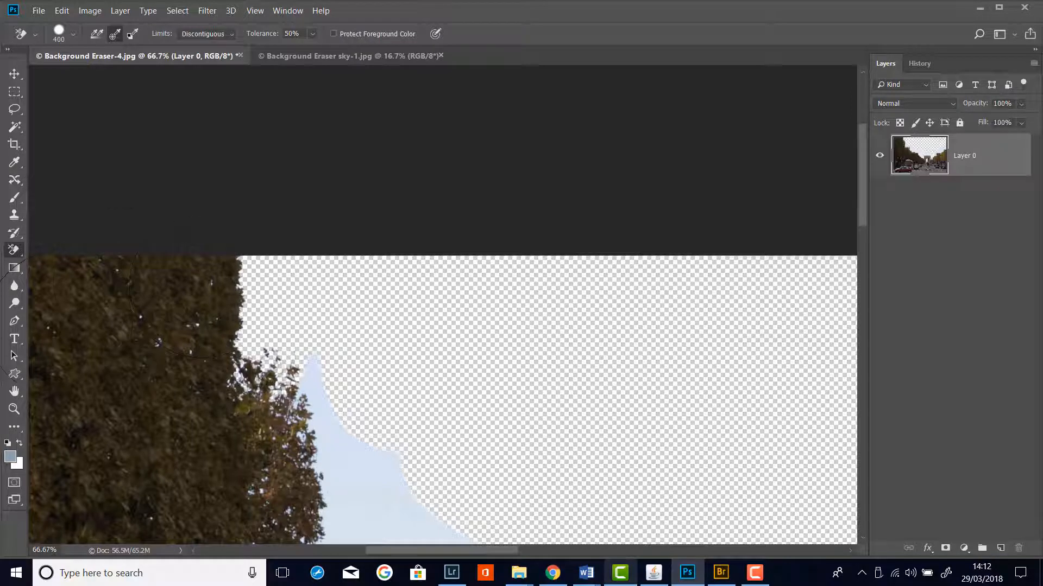
{"action": "mouse_move", "coordinate": [260, 325]}
{"action": "left_mouse_down"}
{"action": "mouse_move", "coordinate": [296, 366]}
{"action": "mouse_move", "coordinate": [325, 454]}
{"action": "mouse_move", "coordinate": [281, 483]}
{"action": "mouse_move", "coordinate": [206, 504]}
{"action": "mouse_move", "coordinate": [424, 522]}
{"action": "mouse_move", "coordinate": [319, 485]}
{"action": "left_mouse_up"}
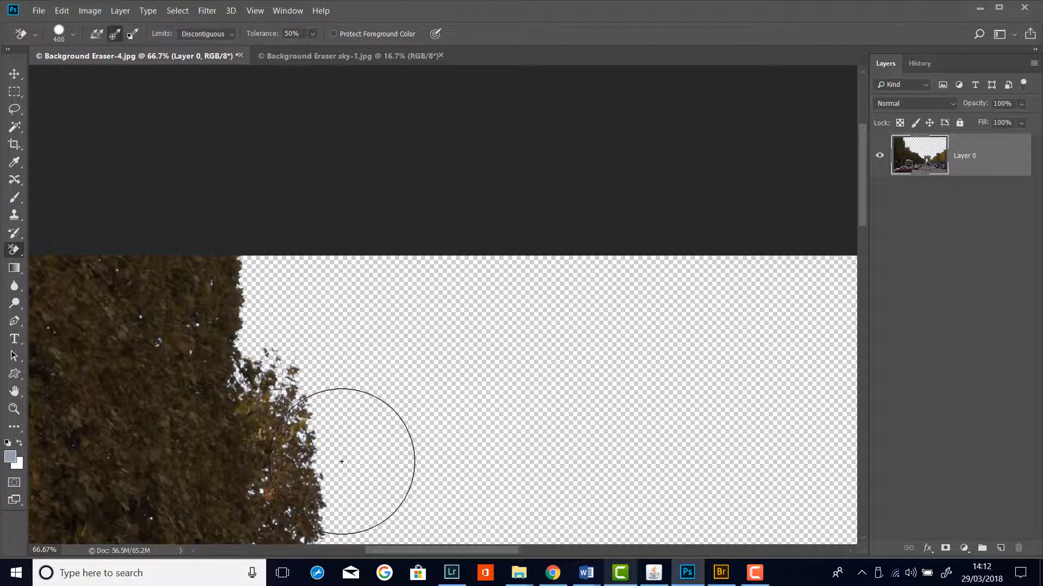
- Erase the sky above the lower trees and street lamps that descend from the tall tree
{"action": "mouse_move", "coordinate": [347, 474]}
{"action": "left_mouse_down"}
{"action": "mouse_move", "coordinate": [311, 372]}
{"action": "mouse_move", "coordinate": [315, 112]}
{"action": "left_mouse_up"}
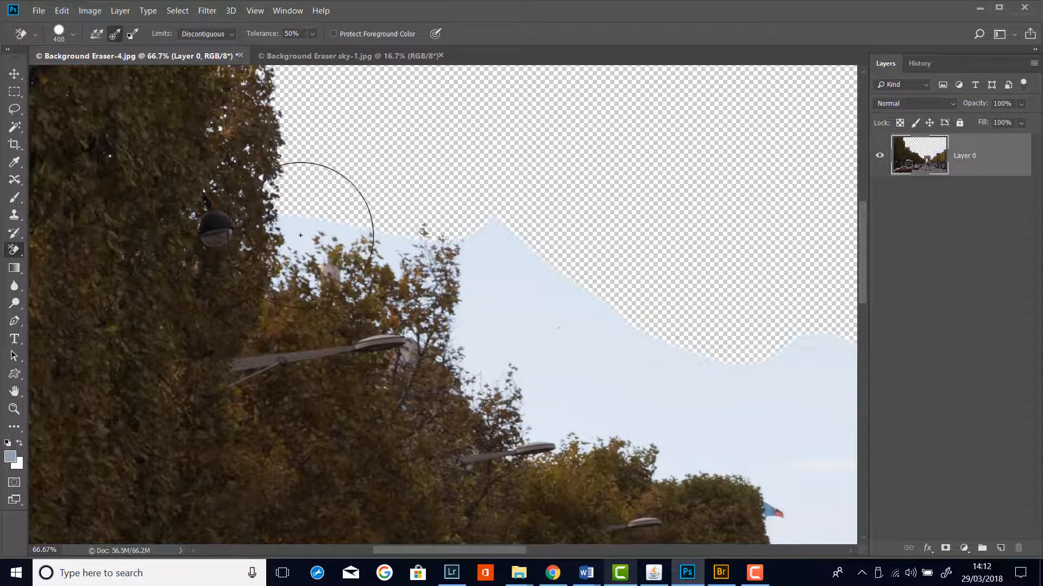
{"action": "left_click_drag", "start_coordinate": [301, 235], "coordinate": [282, 185]}
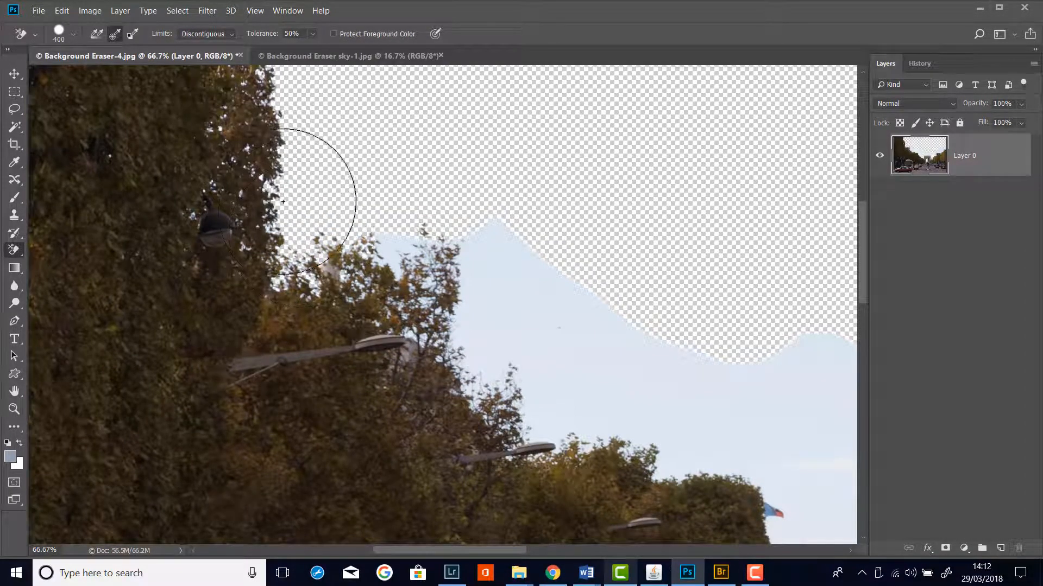
{"action": "mouse_move", "coordinate": [201, 217]}
{"action": "left_mouse_down"}
{"action": "mouse_move", "coordinate": [374, 261]}
{"action": "mouse_move", "coordinate": [508, 249]}
{"action": "mouse_move", "coordinate": [477, 325]}
{"action": "left_mouse_up"}
{"action": "mouse_move", "coordinate": [425, 356]}
{"action": "left_mouse_down"}
{"action": "mouse_move", "coordinate": [409, 379]}
{"action": "mouse_move", "coordinate": [462, 401]}
{"action": "mouse_move", "coordinate": [528, 407]}
{"action": "mouse_move", "coordinate": [549, 433]}
{"action": "mouse_move", "coordinate": [594, 360]}
{"action": "mouse_move", "coordinate": [598, 304]}
{"action": "mouse_move", "coordinate": [619, 428]}
{"action": "mouse_move", "coordinate": [704, 457]}
{"action": "mouse_move", "coordinate": [736, 435]}
{"action": "mouse_move", "coordinate": [706, 376]}
{"action": "mouse_move", "coordinate": [747, 407]}
{"action": "mouse_move", "coordinate": [778, 466]}
{"action": "mouse_move", "coordinate": [815, 493]}
{"action": "mouse_move", "coordinate": [814, 511]}
{"action": "mouse_move", "coordinate": [792, 418]}
{"action": "mouse_move", "coordinate": [808, 329]}
{"action": "mouse_move", "coordinate": [791, 401]}
{"action": "left_mouse_up"}
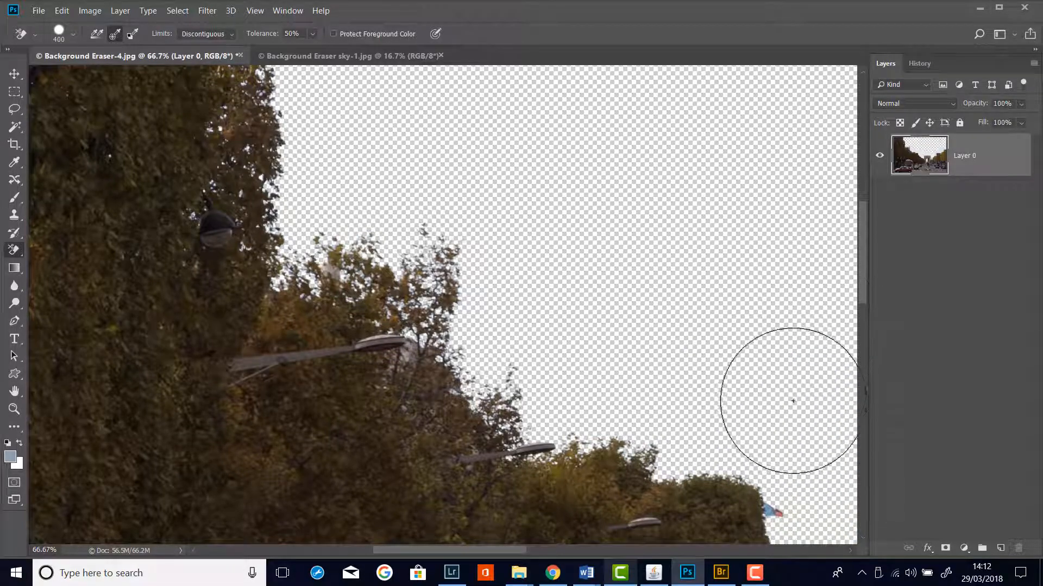
- Erase the sky around the flags and above the tree line leading towards the arch
{"action": "mouse_move", "coordinate": [658, 339]}
{"action": "left_mouse_down"}
{"action": "mouse_move", "coordinate": [204, 163]}
{"action": "mouse_move", "coordinate": [163, 88]}
{"action": "left_mouse_up"}
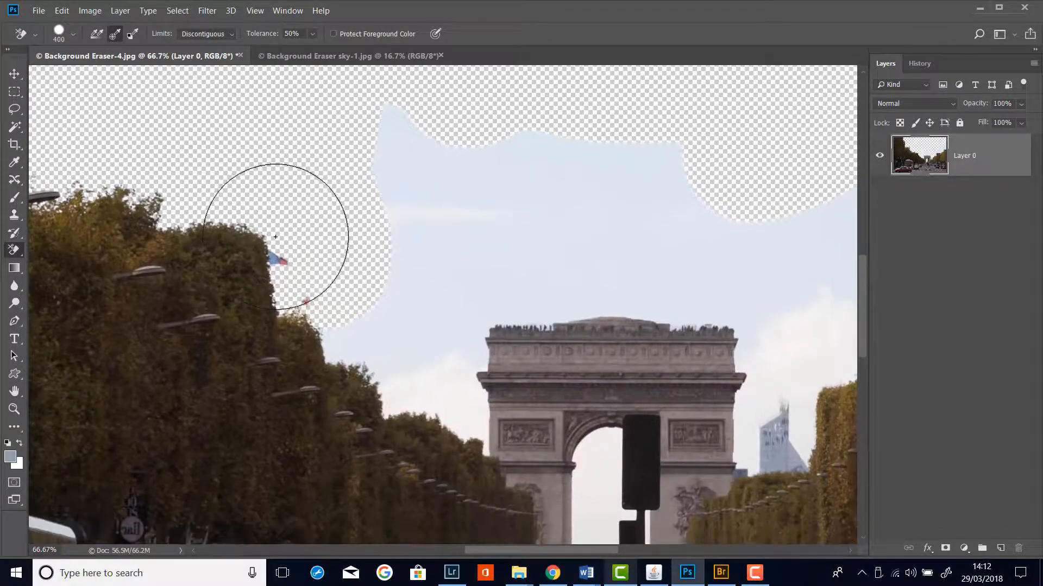
{"action": "left_click", "coordinate": [364, 342]}
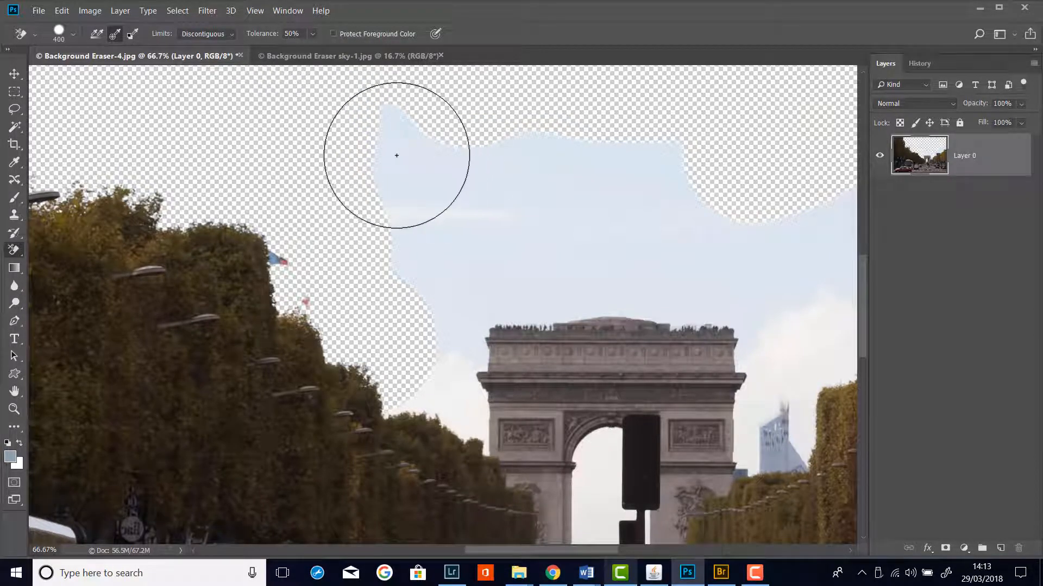
{"action": "mouse_move", "coordinate": [396, 155]}
{"action": "left_mouse_down"}
{"action": "mouse_move", "coordinate": [400, 146]}
{"action": "mouse_move", "coordinate": [531, 158]}
{"action": "mouse_move", "coordinate": [432, 198]}
{"action": "mouse_move", "coordinate": [394, 236]}
{"action": "left_mouse_up"}
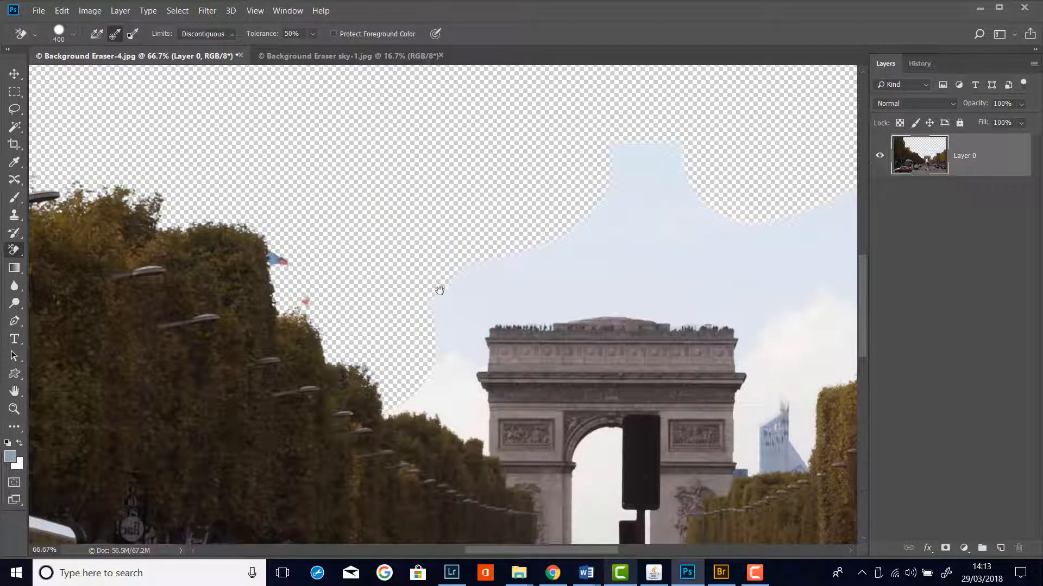
- Reduce the eraser brush to 70 px for the narrow patch of sky between the trees and the arch's left side
{"action": "left_click_drag", "start_coordinate": [439, 288], "coordinate": [424, 177]}
{"action": "left_click_drag", "start_coordinate": [429, 216], "coordinate": [400, 80]}
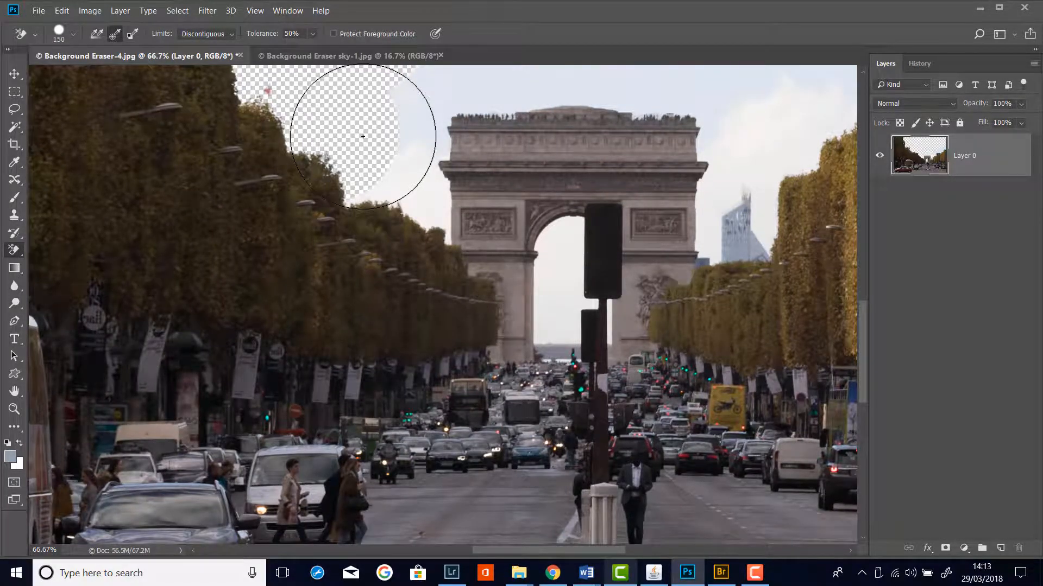
{"action": "key", "text": "ctrl+plus"}
{"action": "key", "text": "ctrl+plus"}
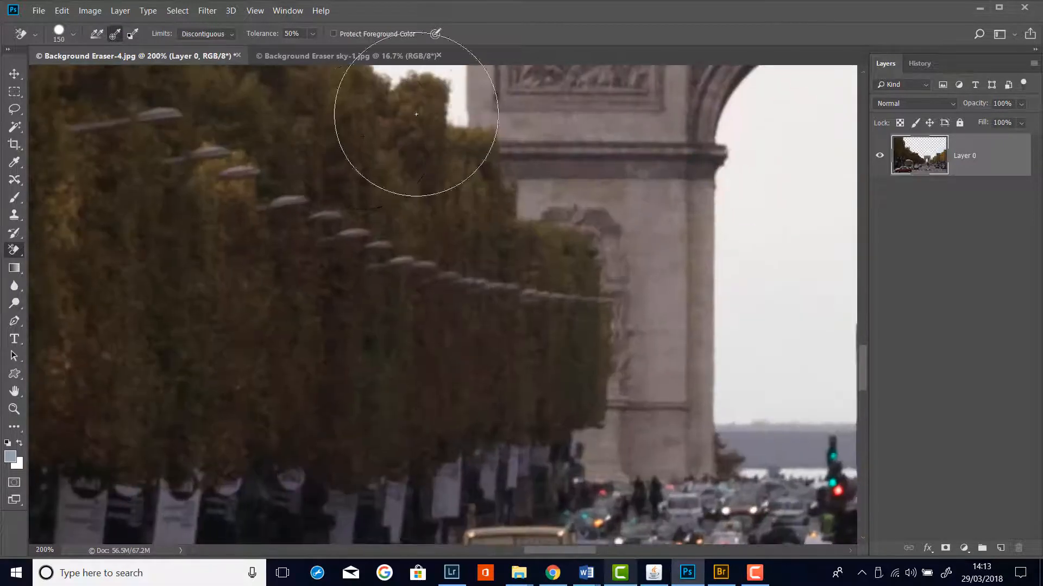
{"action": "left_click_drag", "start_coordinate": [531, 125], "coordinate": [535, 389]}
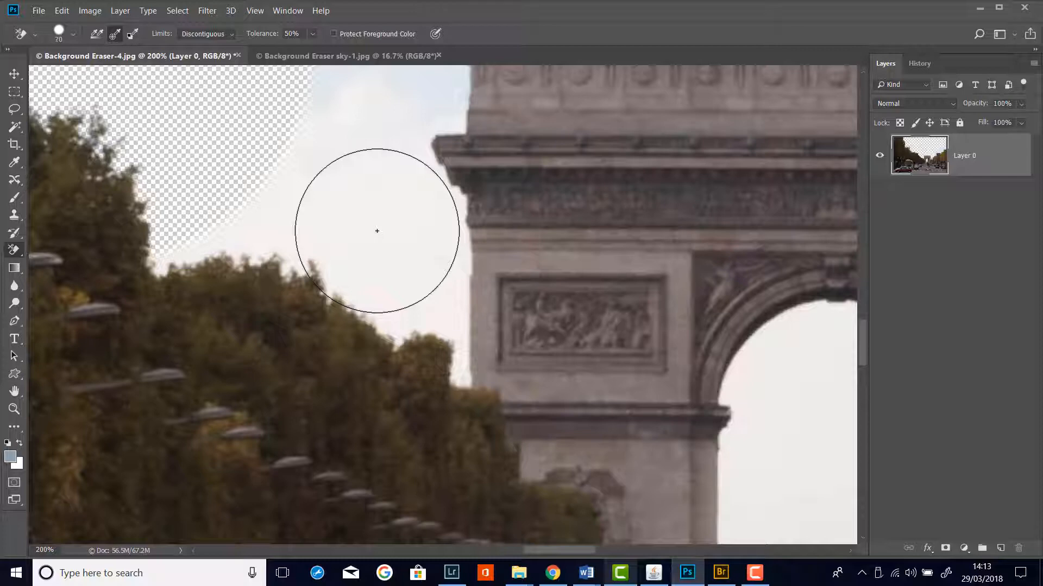
{"action": "key", "text": "bracketleft"}
{"action": "key", "text": "bracketleft"}
{"action": "key", "text": "bracketleft"}
{"action": "key", "text": "bracketleft"}
{"action": "key", "text": "bracketleft"}
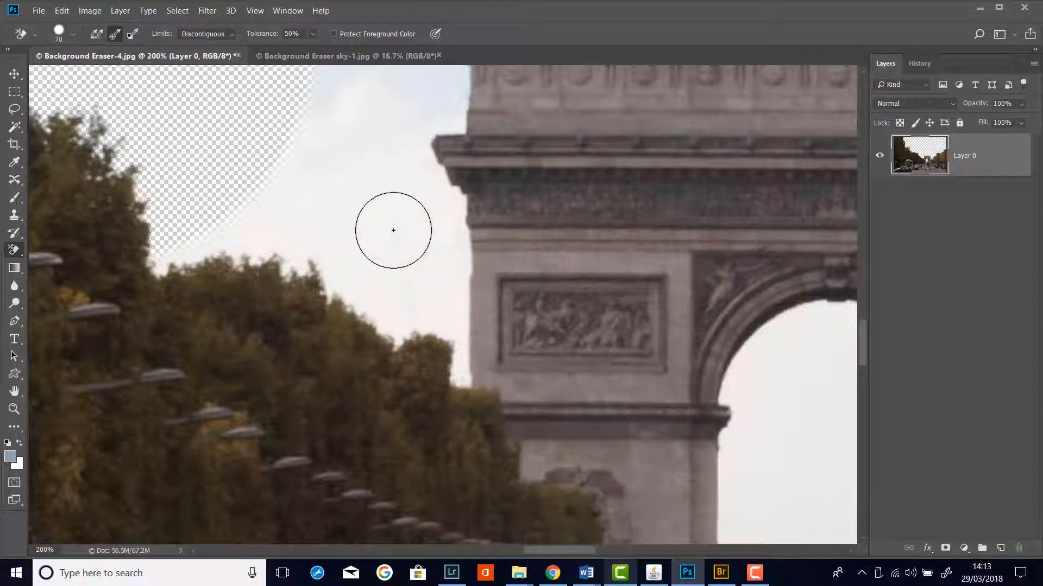
- Try erasing the sky between the trees and the arch's left side without foreground protection, then undo the strokes
{"action": "left_click", "coordinate": [381, 200]}
{"action": "mouse_move", "coordinate": [381, 200]}
{"action": "left_mouse_down"}
{"action": "mouse_move", "coordinate": [438, 198]}
{"action": "mouse_move", "coordinate": [457, 215]}
{"action": "mouse_move", "coordinate": [471, 270]}
{"action": "mouse_move", "coordinate": [470, 379]}
{"action": "left_mouse_up"}
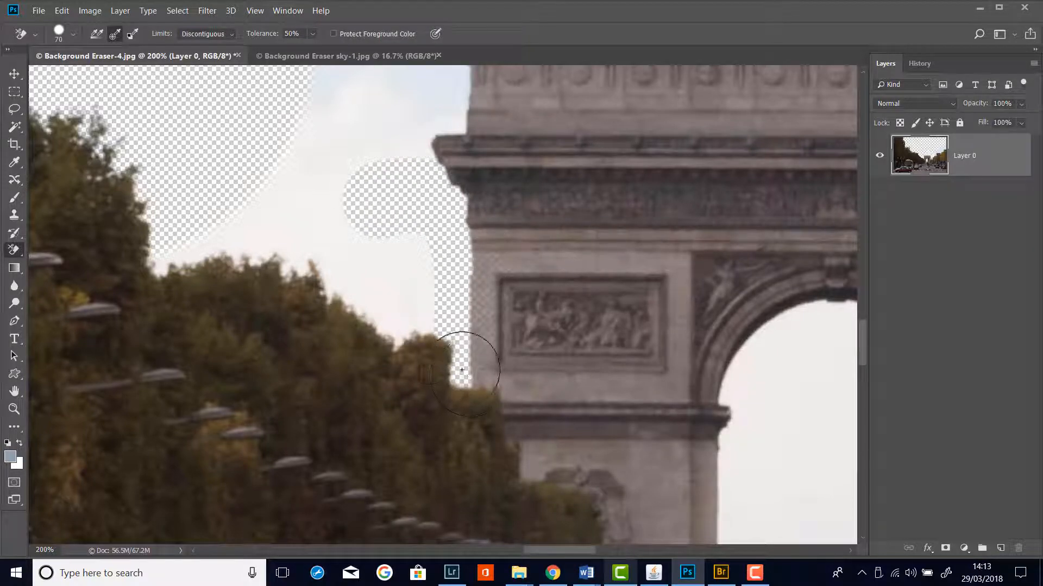
{"action": "left_click", "coordinate": [392, 309]}
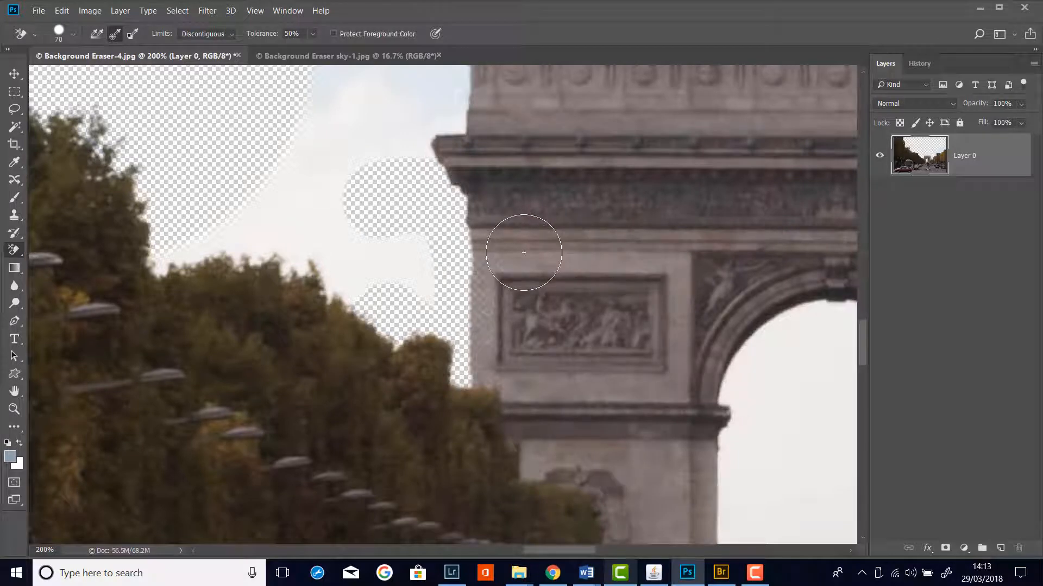
{"action": "key", "text": "ctrl+alt+z"}
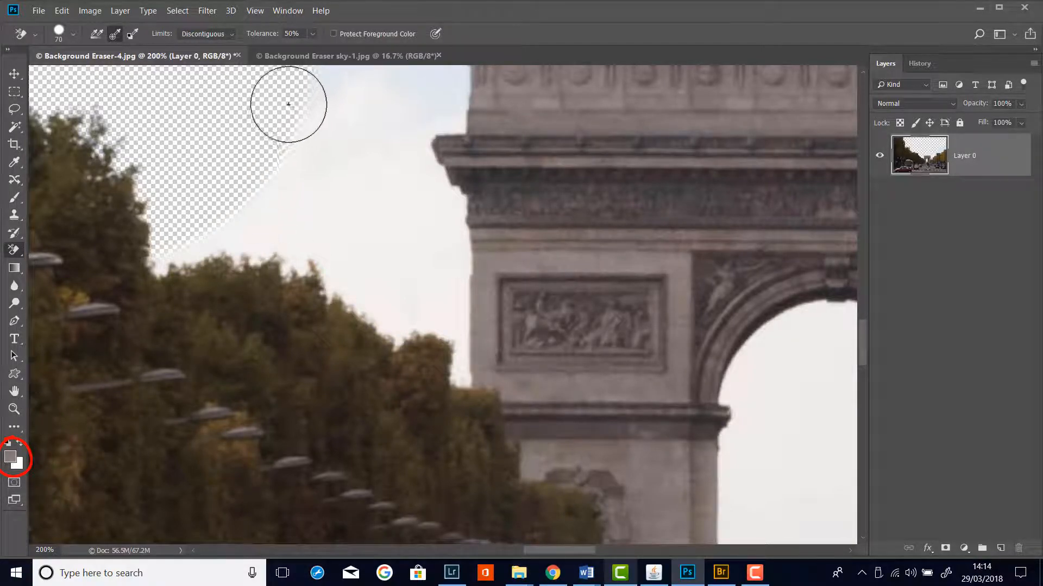
- Enable Protect Foreground Color and erase the sky between the trees and the arch's left side
{"action": "left_click", "coordinate": [333, 34]}
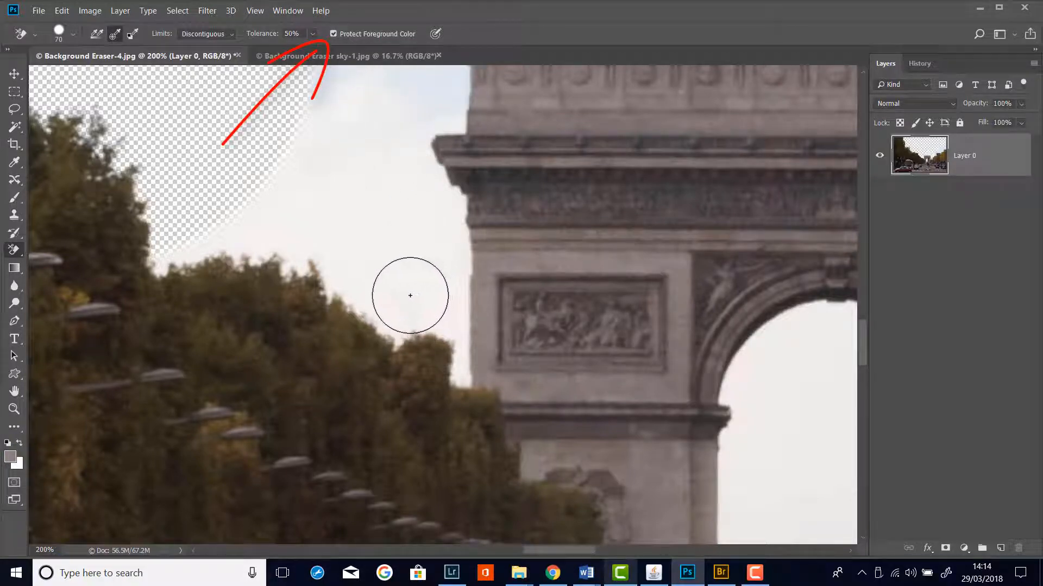
{"action": "mouse_move", "coordinate": [334, 272]}
{"action": "left_mouse_down"}
{"action": "mouse_move", "coordinate": [403, 315]}
{"action": "mouse_move", "coordinate": [445, 361]}
{"action": "mouse_move", "coordinate": [435, 208]}
{"action": "mouse_move", "coordinate": [410, 182]}
{"action": "mouse_move", "coordinate": [405, 109]}
{"action": "mouse_move", "coordinate": [394, 121]}
{"action": "left_mouse_up"}
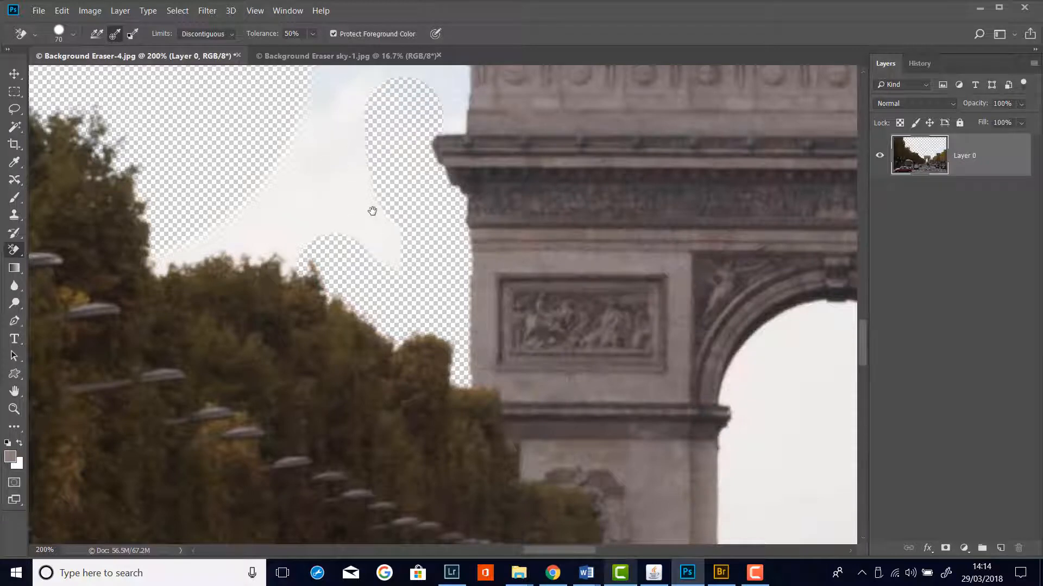
- Erase the sky around the arch's upper-left corner and along its roofline above the people
{"action": "left_click_drag", "start_coordinate": [365, 235], "coordinate": [328, 337]}
{"action": "mouse_move", "coordinate": [349, 373]}
{"action": "left_mouse_down"}
{"action": "mouse_move", "coordinate": [277, 215]}
{"action": "mouse_move", "coordinate": [262, 284]}
{"action": "mouse_move", "coordinate": [287, 355]}
{"action": "mouse_move", "coordinate": [315, 323]}
{"action": "mouse_move", "coordinate": [283, 208]}
{"action": "mouse_move", "coordinate": [240, 394]}
{"action": "mouse_move", "coordinate": [187, 353]}
{"action": "mouse_move", "coordinate": [111, 397]}
{"action": "mouse_move", "coordinate": [302, 284]}
{"action": "mouse_move", "coordinate": [320, 257]}
{"action": "mouse_move", "coordinate": [372, 223]}
{"action": "mouse_move", "coordinate": [395, 240]}
{"action": "mouse_move", "coordinate": [397, 186]}
{"action": "mouse_move", "coordinate": [384, 175]}
{"action": "mouse_move", "coordinate": [330, 204]}
{"action": "mouse_move", "coordinate": [395, 119]}
{"action": "mouse_move", "coordinate": [591, 112]}
{"action": "left_mouse_up"}
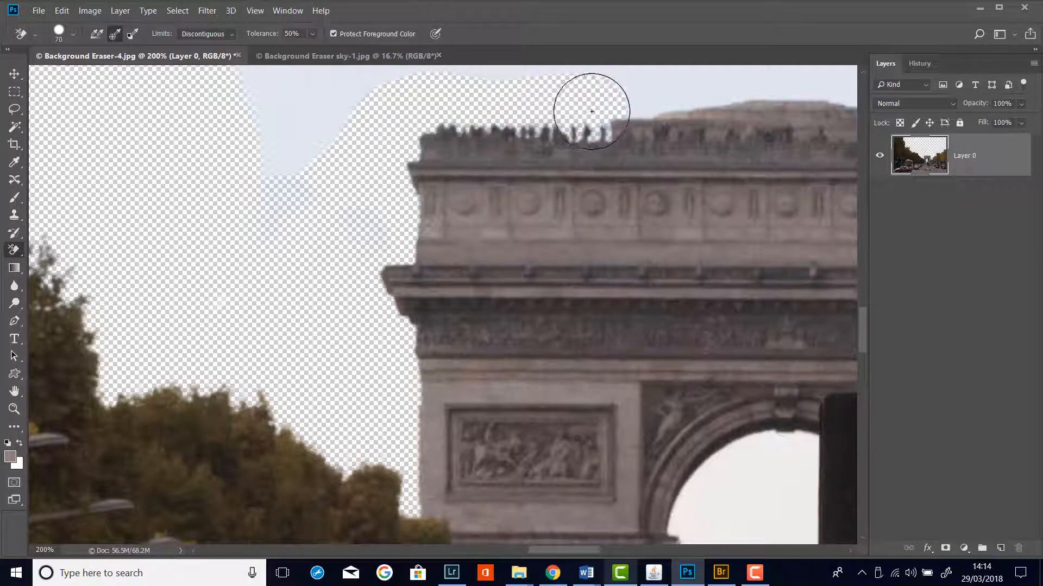
{"action": "mouse_move", "coordinate": [464, 219]}
{"action": "left_mouse_down"}
{"action": "mouse_move", "coordinate": [295, 340]}
{"action": "mouse_move", "coordinate": [232, 360]}
{"action": "left_mouse_up"}
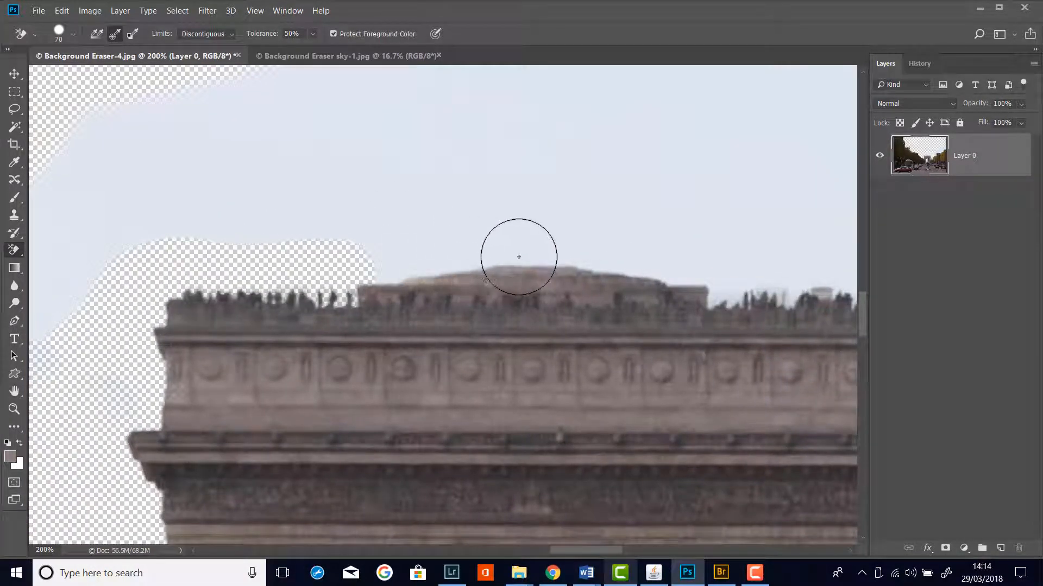
{"action": "mouse_move", "coordinate": [381, 244]}
{"action": "left_mouse_down"}
{"action": "mouse_move", "coordinate": [637, 259]}
{"action": "mouse_move", "coordinate": [372, 222]}
{"action": "mouse_move", "coordinate": [791, 254]}
{"action": "mouse_move", "coordinate": [807, 284]}
{"action": "mouse_move", "coordinate": [504, 231]}
{"action": "left_mouse_up"}
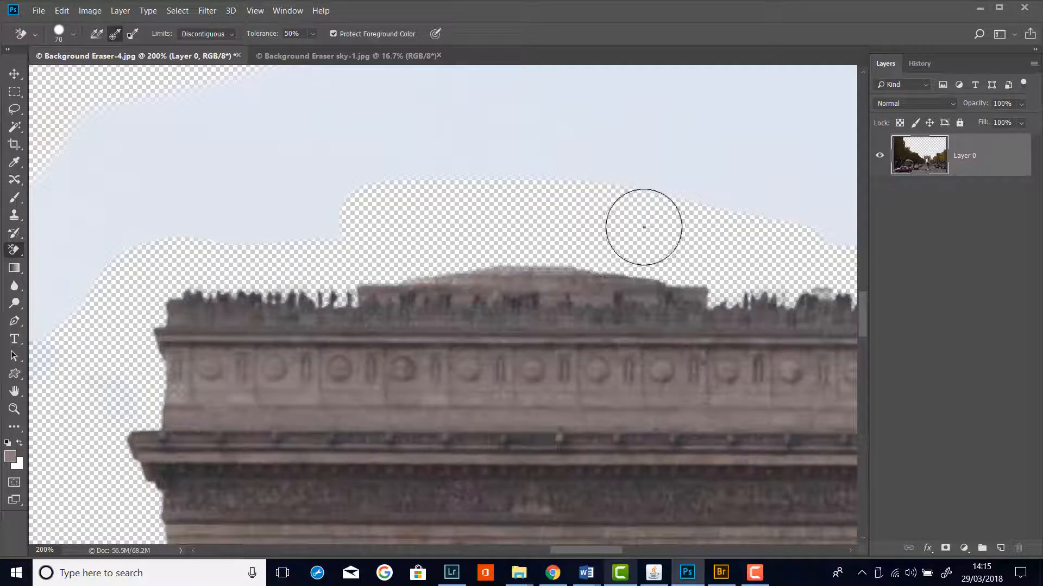
- Restore the partly erased stonework at the top of the arch with the History Brush at 25 px
{"action": "left_click", "coordinate": [921, 66]}
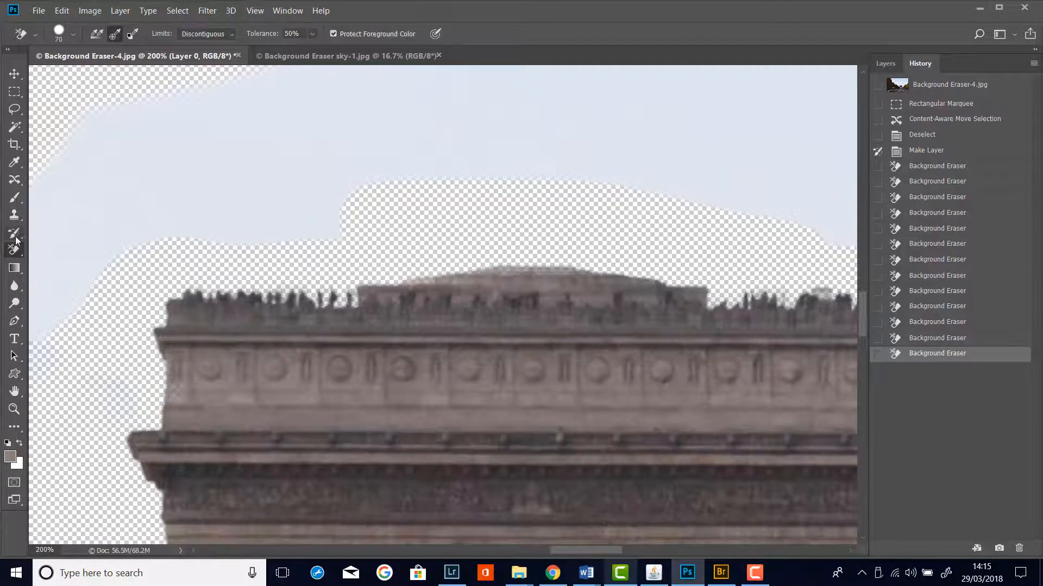
{"action": "left_click_drag", "start_coordinate": [15, 238], "coordinate": [64, 234]}
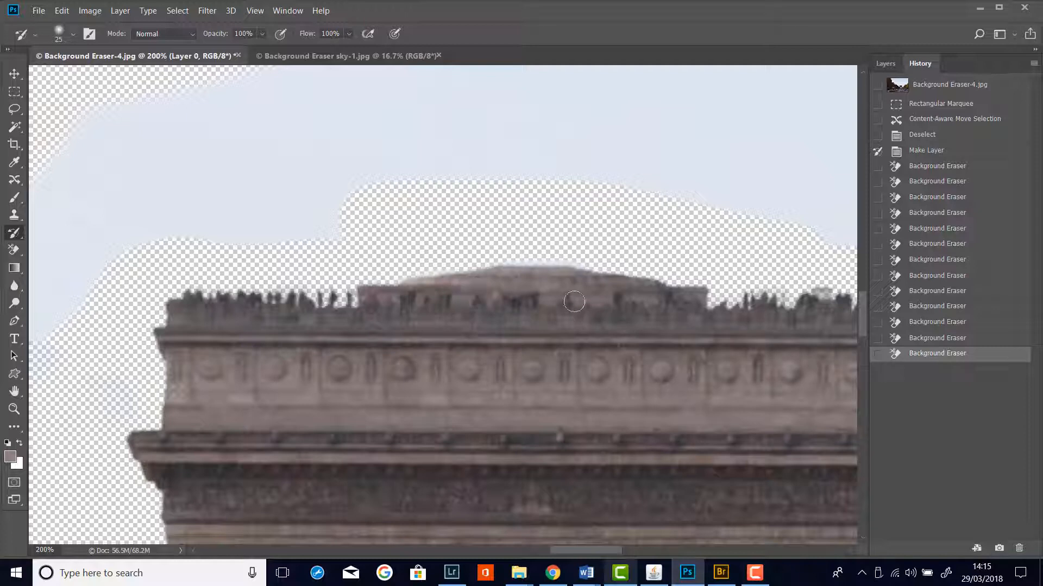
{"action": "left_click_drag", "start_coordinate": [597, 301], "coordinate": [668, 300]}
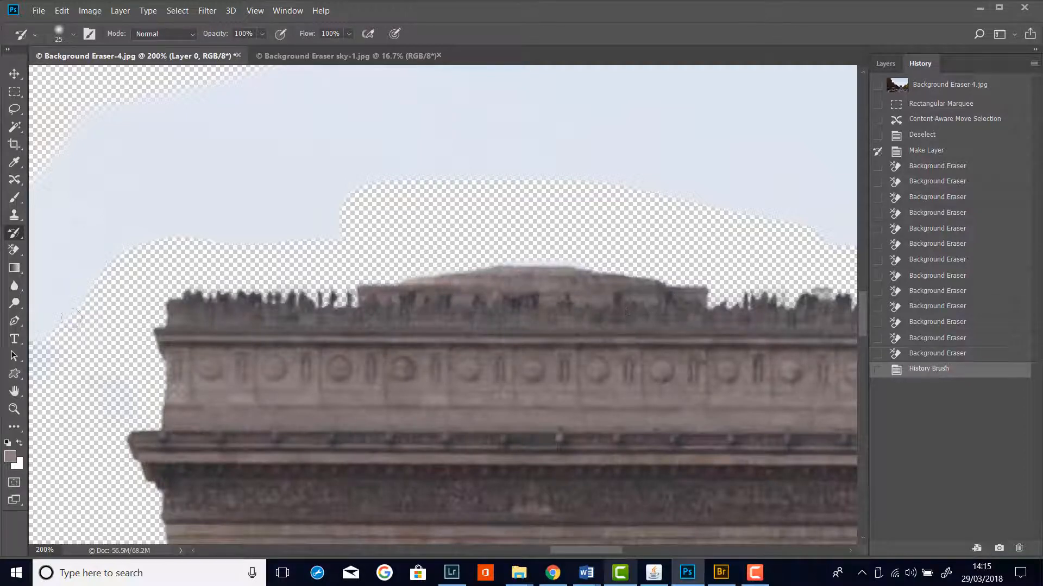
- Erase the sky around the arch's upper-right corner with the Background Eraser
{"action": "left_click_drag", "start_coordinate": [9, 250], "coordinate": [95, 264]}
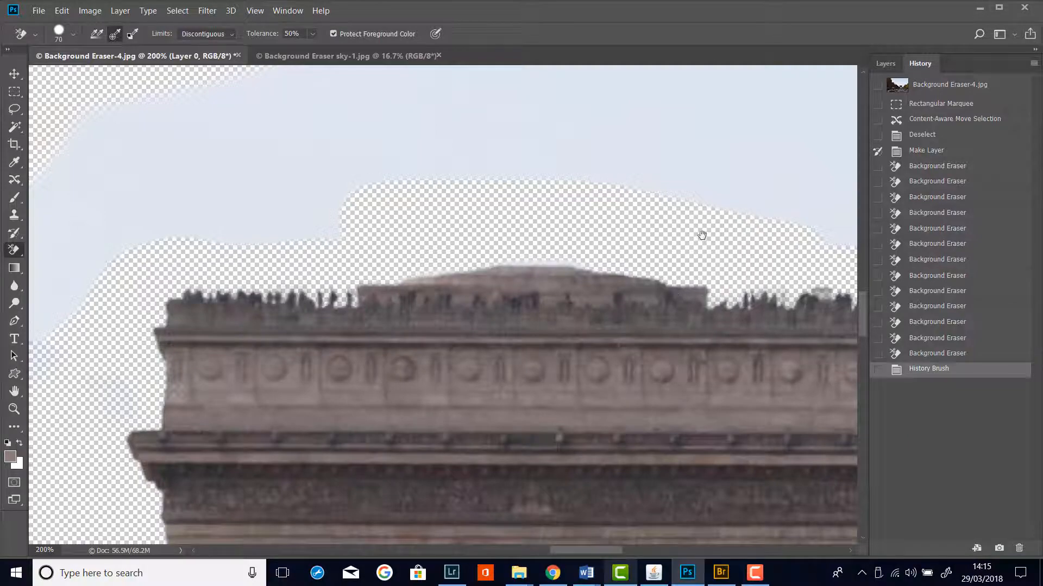
{"action": "mouse_move", "coordinate": [698, 233]}
{"action": "left_mouse_down"}
{"action": "mouse_move", "coordinate": [416, 204]}
{"action": "mouse_move", "coordinate": [266, 174]}
{"action": "left_mouse_up"}
{"action": "mouse_move", "coordinate": [458, 217]}
{"action": "left_mouse_down"}
{"action": "mouse_move", "coordinate": [447, 202]}
{"action": "mouse_move", "coordinate": [472, 214]}
{"action": "mouse_move", "coordinate": [482, 259]}
{"action": "mouse_move", "coordinate": [475, 332]}
{"action": "mouse_move", "coordinate": [507, 351]}
{"action": "mouse_move", "coordinate": [517, 393]}
{"action": "left_mouse_up"}
{"action": "left_click_drag", "start_coordinate": [585, 402], "coordinate": [623, 153]}
- Try erasing the sky between the arch and the blue glass building, then undo the stroke
{"action": "mouse_move", "coordinate": [532, 187]}
{"action": "left_mouse_down"}
{"action": "mouse_move", "coordinate": [516, 237]}
{"action": "mouse_move", "coordinate": [511, 368]}
{"action": "mouse_move", "coordinate": [546, 404]}
{"action": "mouse_move", "coordinate": [568, 272]}
{"action": "left_mouse_up"}
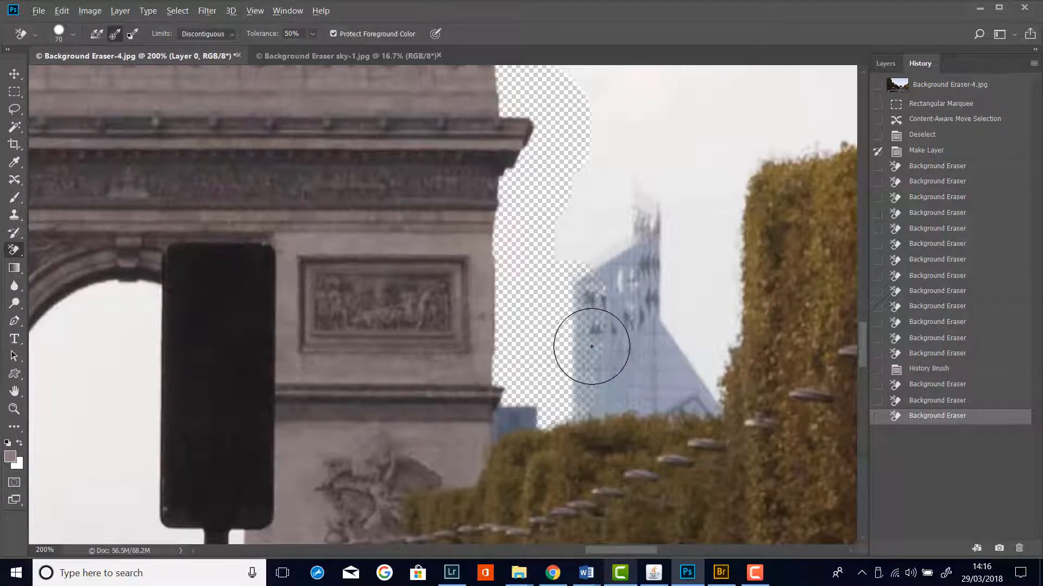
{"action": "key", "text": "ctrl+z"}
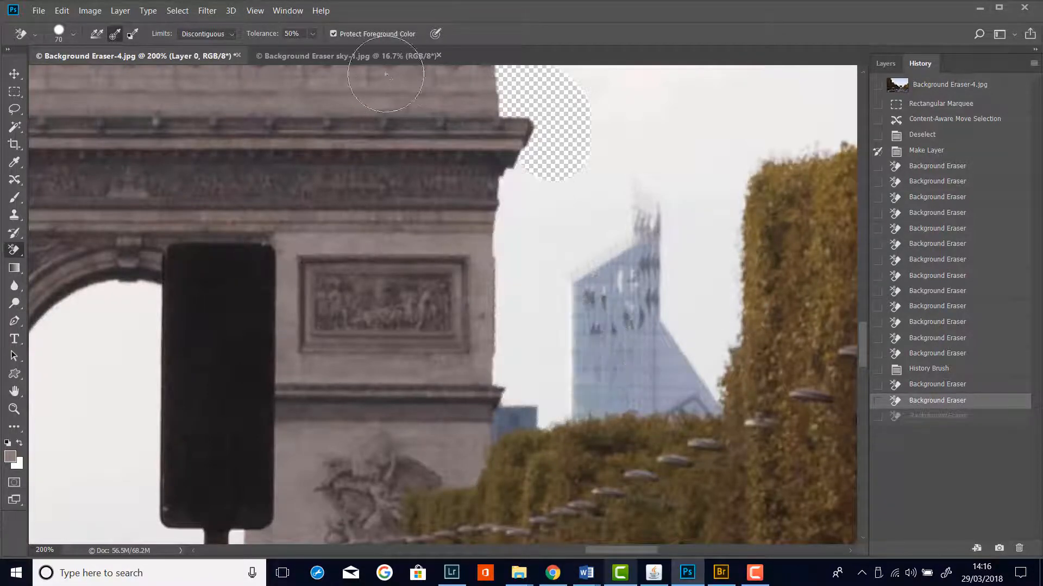
- Sample the glass building's blue as the protected foreground color and erase the sky between the arch, the building and the trees
{"action": "left_click", "coordinate": [585, 340], "text": "alt"}
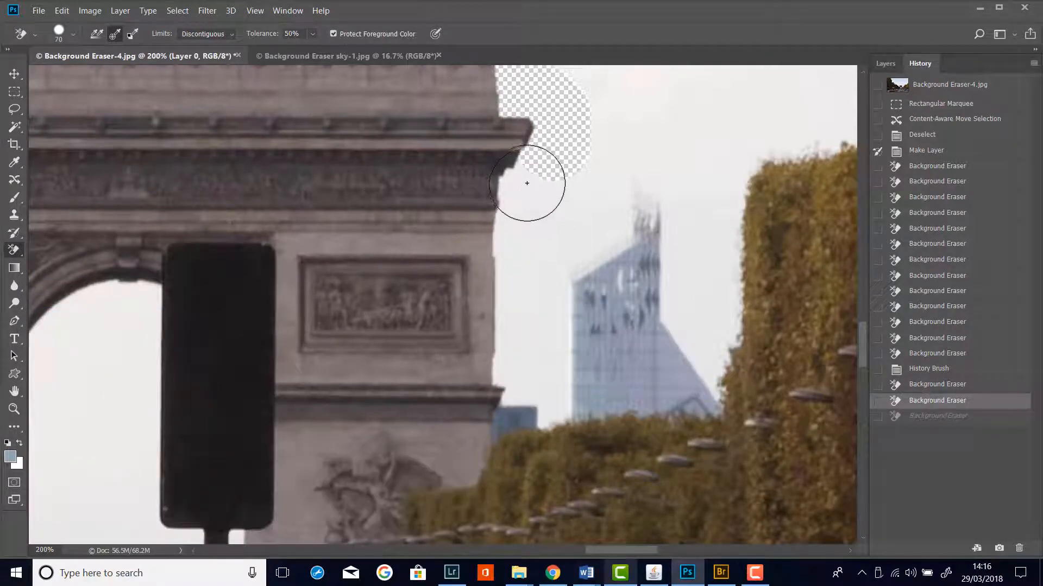
{"action": "mouse_move", "coordinate": [527, 180]}
{"action": "left_mouse_down"}
{"action": "mouse_move", "coordinate": [509, 211]}
{"action": "mouse_move", "coordinate": [508, 276]}
{"action": "mouse_move", "coordinate": [513, 350]}
{"action": "mouse_move", "coordinate": [528, 380]}
{"action": "mouse_move", "coordinate": [551, 392]}
{"action": "mouse_move", "coordinate": [567, 383]}
{"action": "mouse_move", "coordinate": [559, 275]}
{"action": "mouse_move", "coordinate": [598, 222]}
{"action": "mouse_move", "coordinate": [609, 180]}
{"action": "mouse_move", "coordinate": [633, 165]}
{"action": "mouse_move", "coordinate": [658, 166]}
{"action": "mouse_move", "coordinate": [683, 200]}
{"action": "mouse_move", "coordinate": [686, 310]}
{"action": "mouse_move", "coordinate": [724, 375]}
{"action": "mouse_move", "coordinate": [726, 121]}
{"action": "left_mouse_up"}
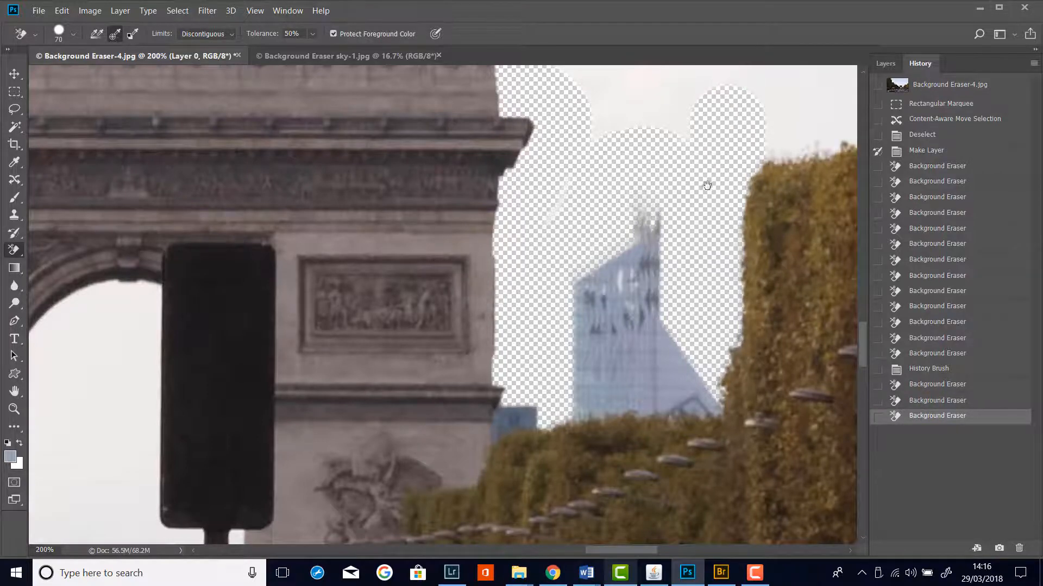
- Erase the sky above the stepped tree tops as far as the red-and-white building
{"action": "mouse_move", "coordinate": [707, 185]}
{"action": "left_mouse_down"}
{"action": "mouse_move", "coordinate": [630, 269]}
{"action": "mouse_move", "coordinate": [565, 308]}
{"action": "mouse_move", "coordinate": [522, 245]}
{"action": "mouse_move", "coordinate": [444, 232]}
{"action": "mouse_move", "coordinate": [443, 150]}
{"action": "mouse_move", "coordinate": [436, 173]}
{"action": "mouse_move", "coordinate": [455, 114]}
{"action": "mouse_move", "coordinate": [500, 168]}
{"action": "mouse_move", "coordinate": [550, 194]}
{"action": "mouse_move", "coordinate": [589, 173]}
{"action": "mouse_move", "coordinate": [655, 195]}
{"action": "mouse_move", "coordinate": [601, 263]}
{"action": "left_mouse_up"}
{"action": "mouse_move", "coordinate": [540, 233]}
{"action": "left_mouse_down"}
{"action": "mouse_move", "coordinate": [505, 241]}
{"action": "mouse_move", "coordinate": [416, 189]}
{"action": "mouse_move", "coordinate": [394, 189]}
{"action": "mouse_move", "coordinate": [525, 209]}
{"action": "mouse_move", "coordinate": [487, 213]}
{"action": "mouse_move", "coordinate": [578, 154]}
{"action": "mouse_move", "coordinate": [641, 90]}
{"action": "left_mouse_up"}
{"action": "left_click_drag", "start_coordinate": [528, 170], "coordinate": [295, 351]}
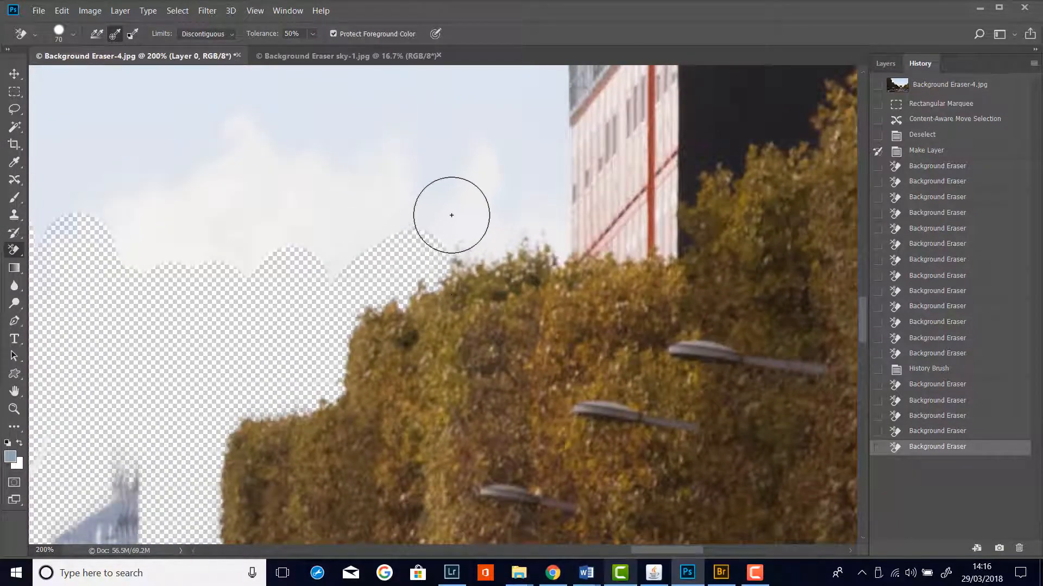
{"action": "mouse_move", "coordinate": [451, 215]}
{"action": "left_mouse_down"}
{"action": "mouse_move", "coordinate": [434, 242]}
{"action": "mouse_move", "coordinate": [529, 232]}
{"action": "mouse_move", "coordinate": [485, 206]}
{"action": "mouse_move", "coordinate": [428, 203]}
{"action": "mouse_move", "coordinate": [335, 254]}
{"action": "mouse_move", "coordinate": [235, 237]}
{"action": "mouse_move", "coordinate": [117, 243]}
{"action": "mouse_move", "coordinate": [478, 206]}
{"action": "left_mouse_up"}
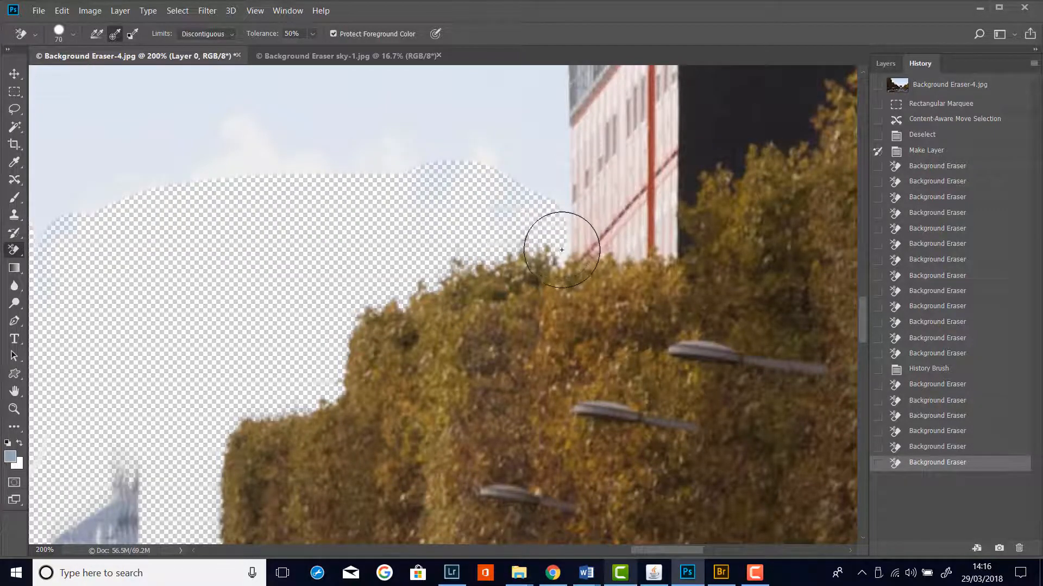
- Erase the sky along the red-and-white building's left edge and its sloping rooftop railing
{"action": "mouse_move", "coordinate": [553, 172]}
{"action": "left_mouse_down"}
{"action": "mouse_move", "coordinate": [523, 135]}
{"action": "mouse_move", "coordinate": [549, 149]}
{"action": "mouse_move", "coordinate": [553, 223]}
{"action": "mouse_move", "coordinate": [566, 121]}
{"action": "mouse_move", "coordinate": [547, 98]}
{"action": "left_mouse_up"}
{"action": "left_click_drag", "start_coordinate": [535, 153], "coordinate": [502, 281]}
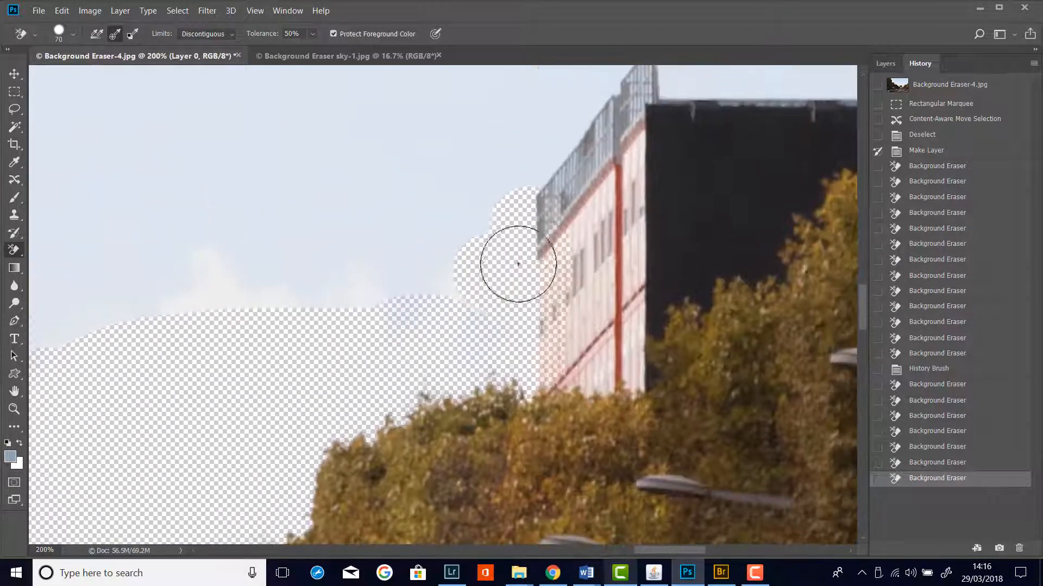
{"action": "left_click", "coordinate": [519, 181]}
{"action": "mouse_move", "coordinate": [521, 182]}
{"action": "left_mouse_down"}
{"action": "mouse_move", "coordinate": [554, 125]}
{"action": "mouse_move", "coordinate": [603, 73]}
{"action": "mouse_move", "coordinate": [533, 158]}
{"action": "left_mouse_up"}
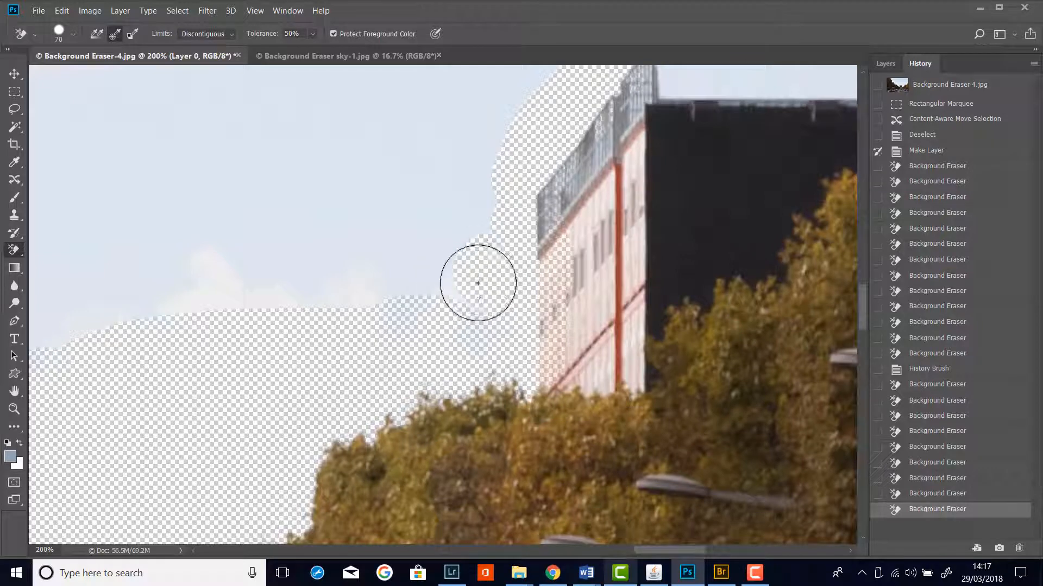
{"action": "left_click", "coordinate": [458, 291]}
{"action": "mouse_move", "coordinate": [459, 291]}
{"action": "left_mouse_down"}
{"action": "mouse_move", "coordinate": [484, 283]}
{"action": "mouse_move", "coordinate": [469, 303]}
{"action": "mouse_move", "coordinate": [500, 318]}
{"action": "left_mouse_up"}
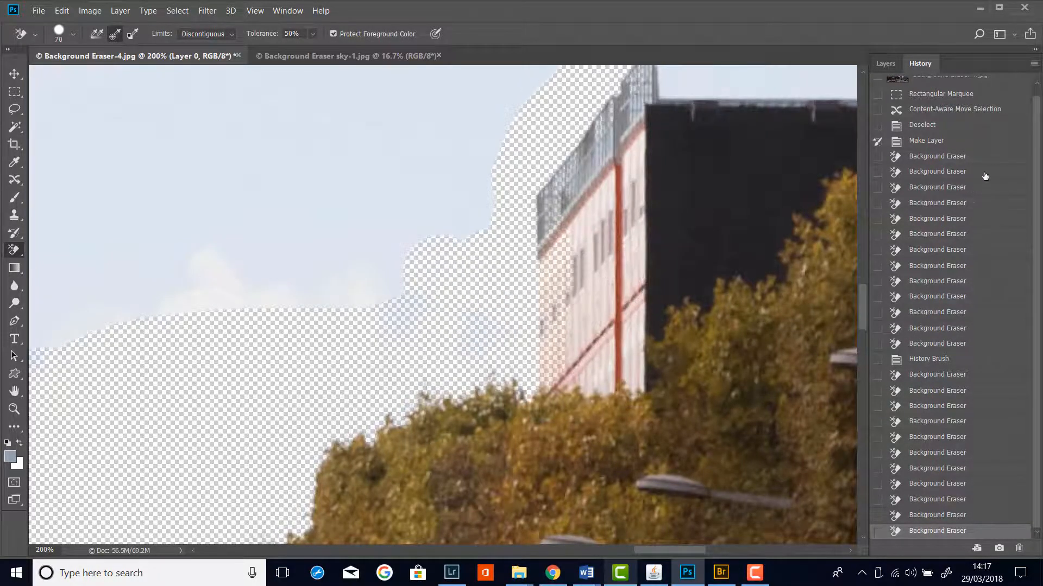
- Paint back the partly erased left edge of the red-and-white building with the History Brush
{"action": "left_click", "coordinate": [16, 235]}
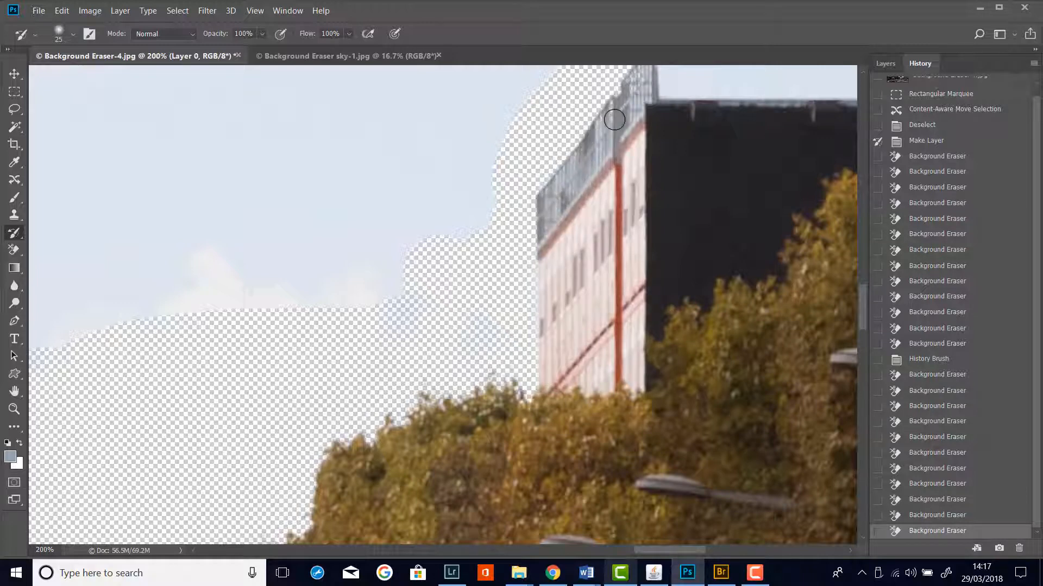
{"action": "left_click_drag", "start_coordinate": [577, 176], "coordinate": [565, 195]}
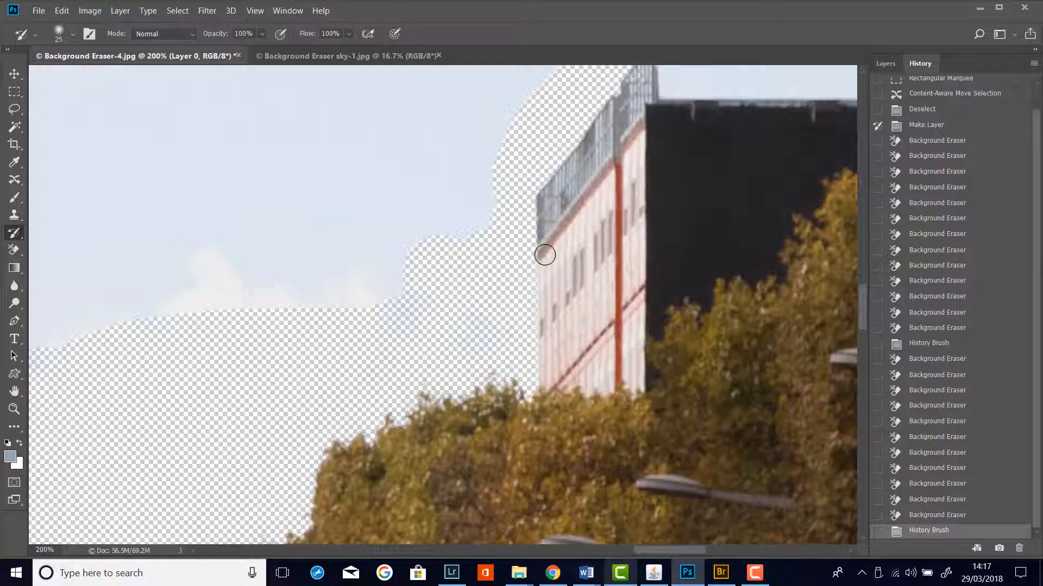
- Erase the sky around the railing's peak and above the dark building's roof with the Background Eraser
{"action": "left_click_drag", "start_coordinate": [15, 256], "coordinate": [70, 262]}
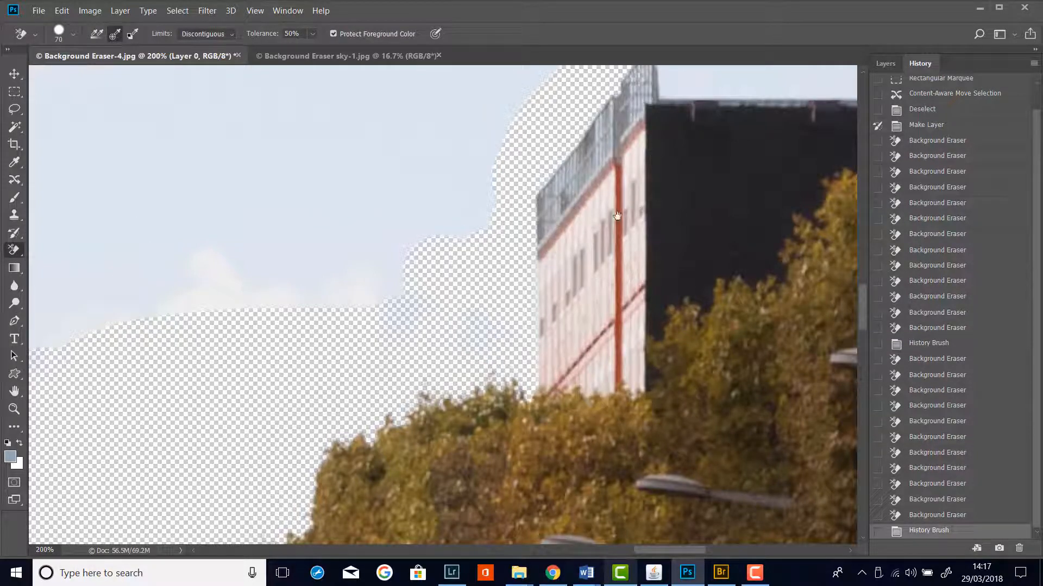
{"action": "left_click_drag", "start_coordinate": [617, 216], "coordinate": [365, 373]}
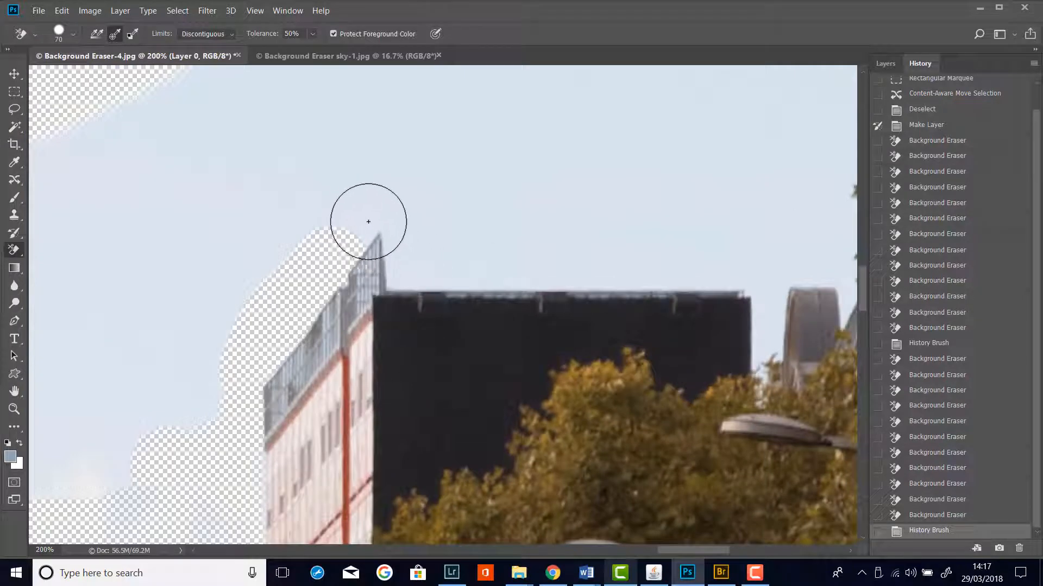
{"action": "mouse_move", "coordinate": [365, 221]}
{"action": "left_mouse_down"}
{"action": "mouse_move", "coordinate": [399, 267]}
{"action": "mouse_move", "coordinate": [748, 276]}
{"action": "mouse_move", "coordinate": [772, 348]}
{"action": "mouse_move", "coordinate": [787, 289]}
{"action": "mouse_move", "coordinate": [804, 274]}
{"action": "mouse_move", "coordinate": [830, 272]}
{"action": "mouse_move", "coordinate": [837, 295]}
{"action": "mouse_move", "coordinate": [842, 244]}
{"action": "mouse_move", "coordinate": [663, 226]}
{"action": "left_mouse_up"}
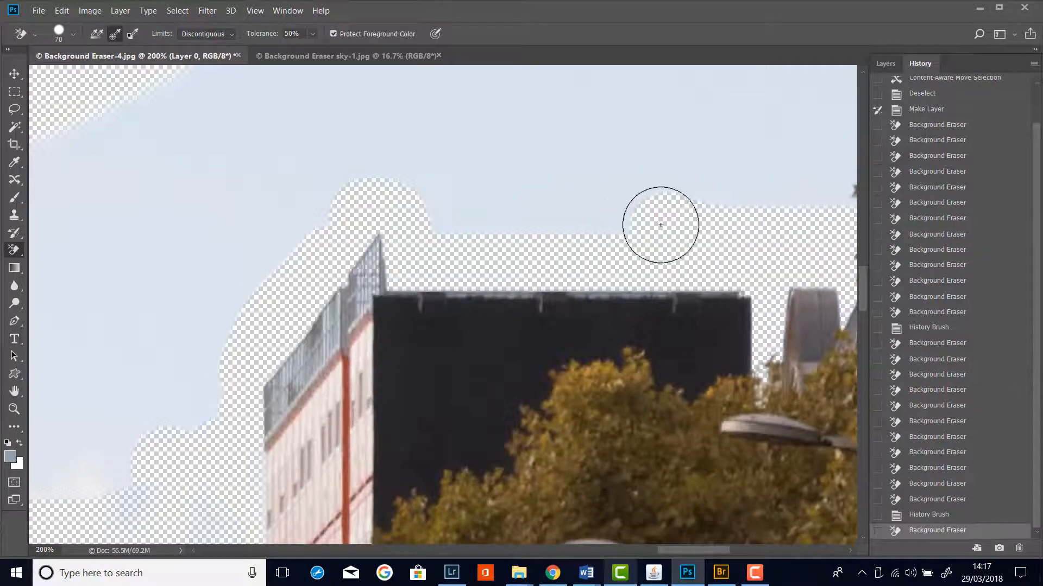
{"action": "left_click", "coordinate": [451, 223]}
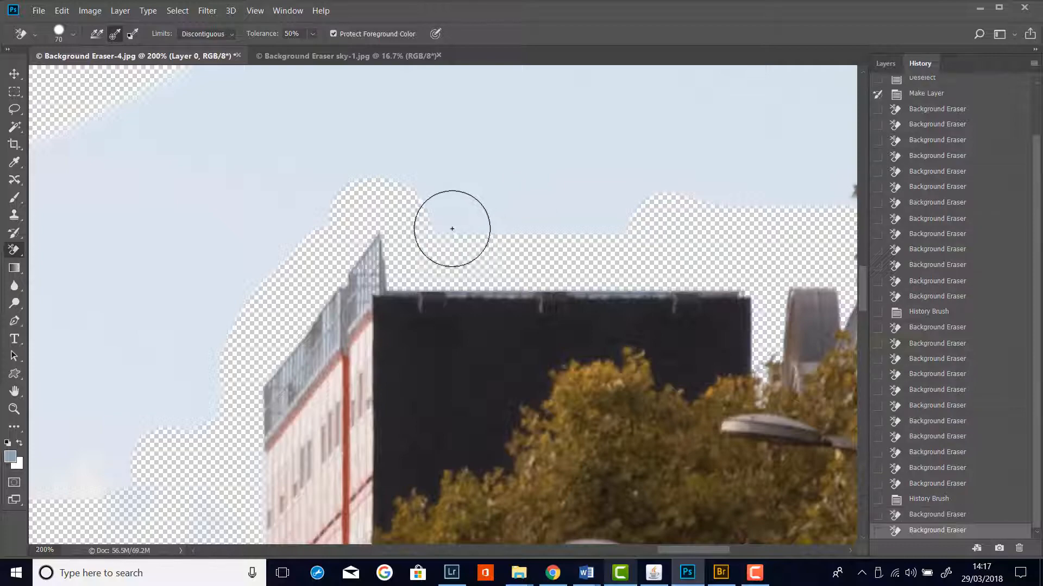
{"action": "left_click", "coordinate": [728, 195]}
- Erase the sky around the domed roof and up along the leaves of the tall tree on the right
{"action": "mouse_move", "coordinate": [703, 239]}
{"action": "left_mouse_down"}
{"action": "mouse_move", "coordinate": [353, 259]}
{"action": "mouse_move", "coordinate": [344, 303]}
{"action": "left_mouse_up"}
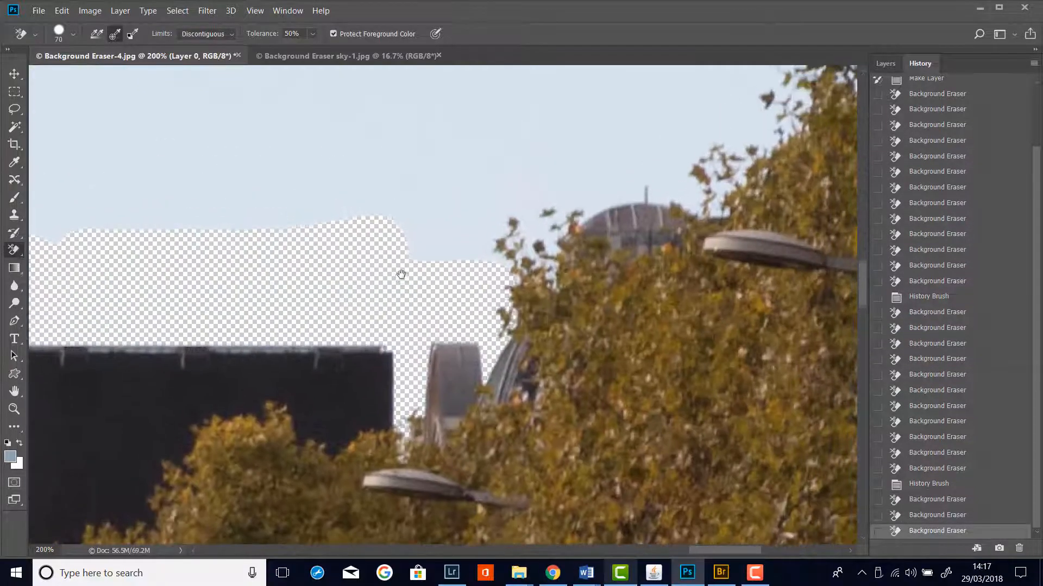
{"action": "left_click", "coordinate": [367, 305]}
{"action": "mouse_move", "coordinate": [411, 252]}
{"action": "left_mouse_down"}
{"action": "mouse_move", "coordinate": [490, 233]}
{"action": "mouse_move", "coordinate": [519, 267]}
{"action": "mouse_move", "coordinate": [580, 196]}
{"action": "mouse_move", "coordinate": [638, 171]}
{"action": "mouse_move", "coordinate": [662, 194]}
{"action": "left_mouse_up"}
{"action": "mouse_move", "coordinate": [709, 198]}
{"action": "left_mouse_down"}
{"action": "mouse_move", "coordinate": [737, 154]}
{"action": "mouse_move", "coordinate": [691, 141]}
{"action": "mouse_move", "coordinate": [765, 132]}
{"action": "mouse_move", "coordinate": [793, 113]}
{"action": "mouse_move", "coordinate": [796, 82]}
{"action": "left_mouse_up"}
{"action": "left_click_drag", "start_coordinate": [694, 151], "coordinate": [653, 377]}
{"action": "mouse_move", "coordinate": [697, 302]}
{"action": "left_mouse_down"}
{"action": "mouse_move", "coordinate": [718, 253]}
{"action": "mouse_move", "coordinate": [771, 190]}
{"action": "mouse_move", "coordinate": [803, 174]}
{"action": "mouse_move", "coordinate": [833, 121]}
{"action": "mouse_move", "coordinate": [836, 87]}
{"action": "left_mouse_up"}
- Erase more of the open sky above the dark building and beside the red-and-white building
{"action": "left_click_drag", "start_coordinate": [750, 109], "coordinate": [756, 178]}
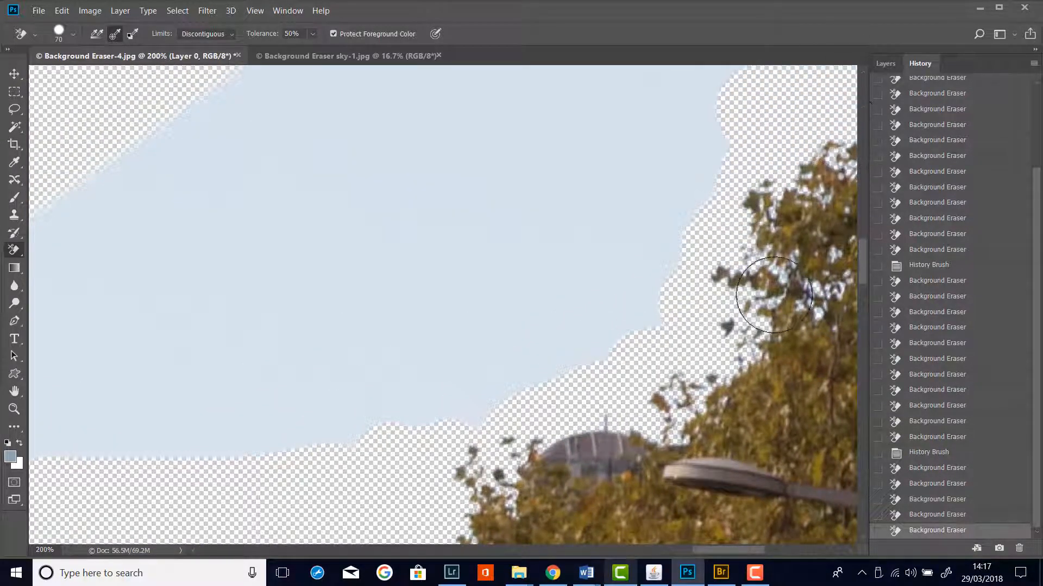
{"action": "mouse_move", "coordinate": [586, 341]}
{"action": "left_mouse_down"}
{"action": "mouse_move", "coordinate": [709, 177]}
{"action": "mouse_move", "coordinate": [477, 396]}
{"action": "mouse_move", "coordinate": [465, 380]}
{"action": "mouse_move", "coordinate": [330, 402]}
{"action": "mouse_move", "coordinate": [365, 368]}
{"action": "mouse_move", "coordinate": [314, 354]}
{"action": "mouse_move", "coordinate": [501, 346]}
{"action": "left_mouse_up"}
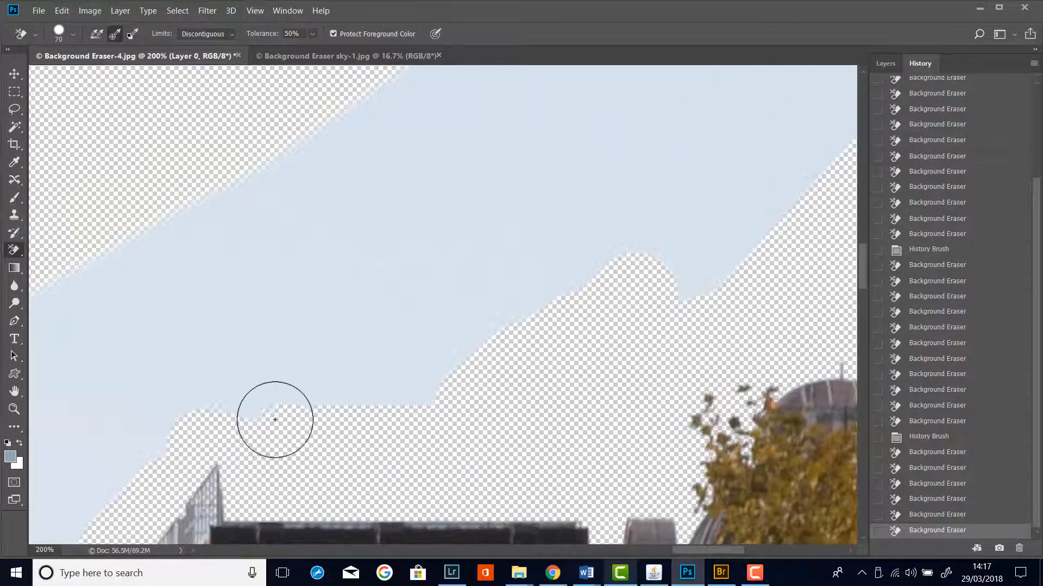
{"action": "mouse_move", "coordinate": [413, 392]}
{"action": "left_mouse_down"}
{"action": "mouse_move", "coordinate": [177, 397]}
{"action": "mouse_move", "coordinate": [444, 377]}
{"action": "mouse_move", "coordinate": [355, 338]}
{"action": "mouse_move", "coordinate": [487, 301]}
{"action": "mouse_move", "coordinate": [518, 256]}
{"action": "mouse_move", "coordinate": [375, 272]}
{"action": "mouse_move", "coordinate": [488, 189]}
{"action": "mouse_move", "coordinate": [175, 238]}
{"action": "mouse_move", "coordinate": [116, 221]}
{"action": "left_mouse_up"}
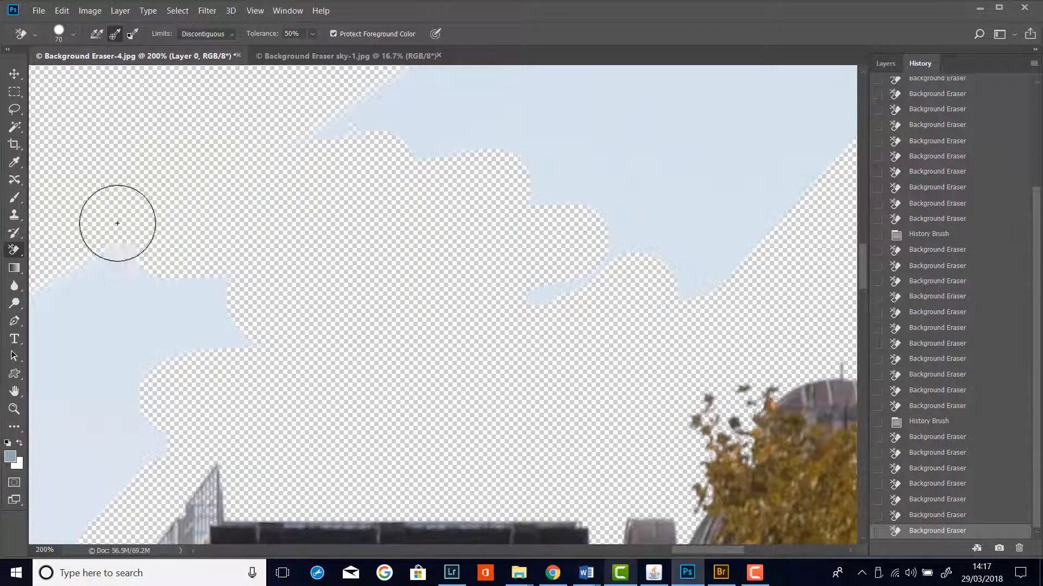
{"action": "left_click_drag", "start_coordinate": [431, 295], "coordinate": [766, 205]}
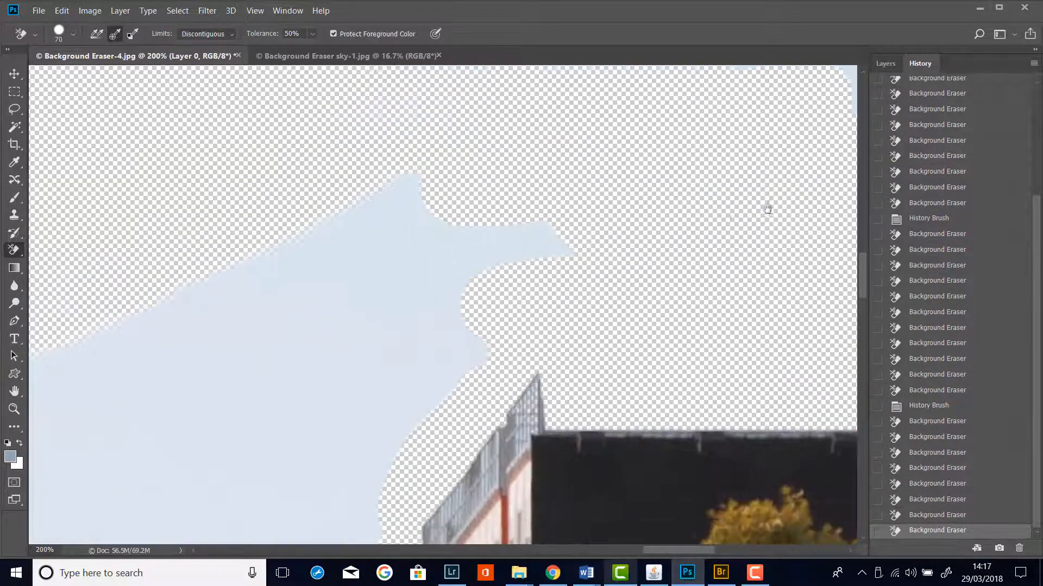
{"action": "mouse_move", "coordinate": [431, 255]}
{"action": "left_mouse_down"}
{"action": "mouse_move", "coordinate": [500, 277]}
{"action": "mouse_move", "coordinate": [482, 306]}
{"action": "mouse_move", "coordinate": [478, 351]}
{"action": "mouse_move", "coordinate": [494, 348]}
{"action": "mouse_move", "coordinate": [403, 391]}
{"action": "mouse_move", "coordinate": [426, 264]}
{"action": "mouse_move", "coordinate": [390, 224]}
{"action": "mouse_move", "coordinate": [441, 146]}
{"action": "mouse_move", "coordinate": [397, 167]}
{"action": "mouse_move", "coordinate": [337, 226]}
{"action": "mouse_move", "coordinate": [440, 250]}
{"action": "left_mouse_up"}
- Lasso the leftover patch of sky above the Arc de Triomphe, delete it and clear the selection
{"action": "scroll", "coordinate": [440, 250], "scroll_direction": "down", "scroll_amount": 10}
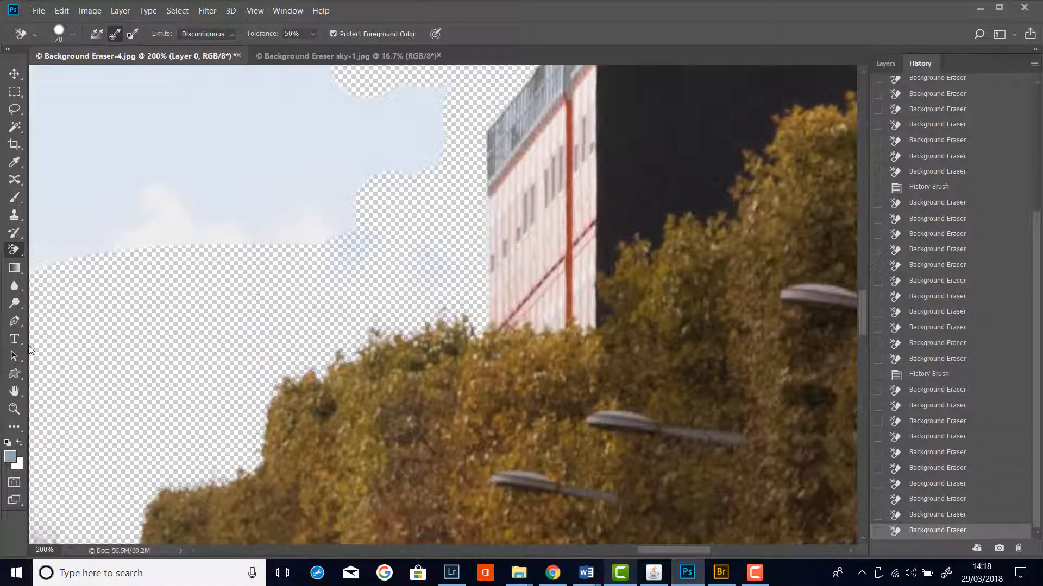
{"action": "double_click", "coordinate": [12, 410]}
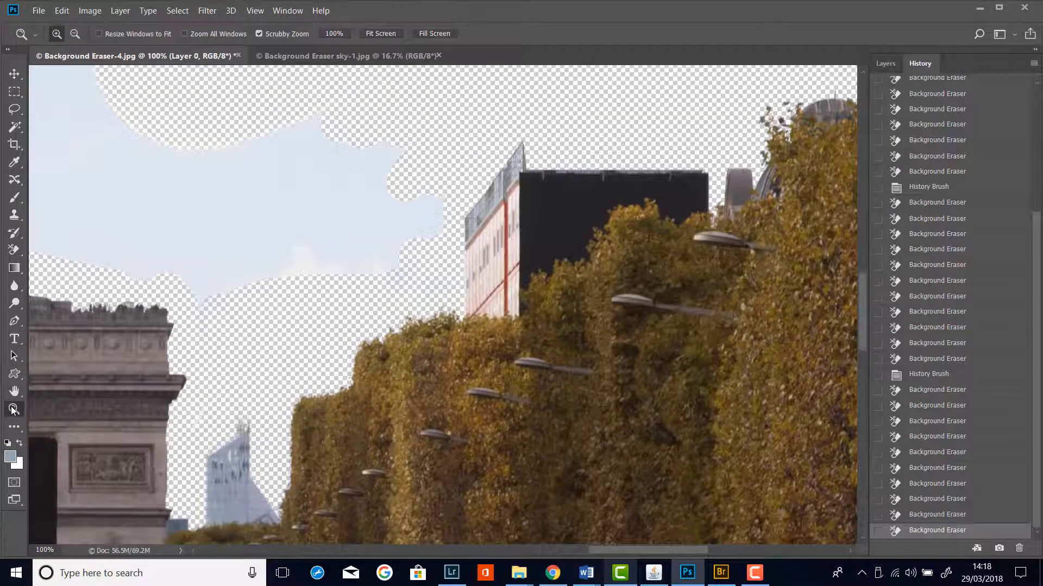
{"action": "double_click", "coordinate": [13, 392]}
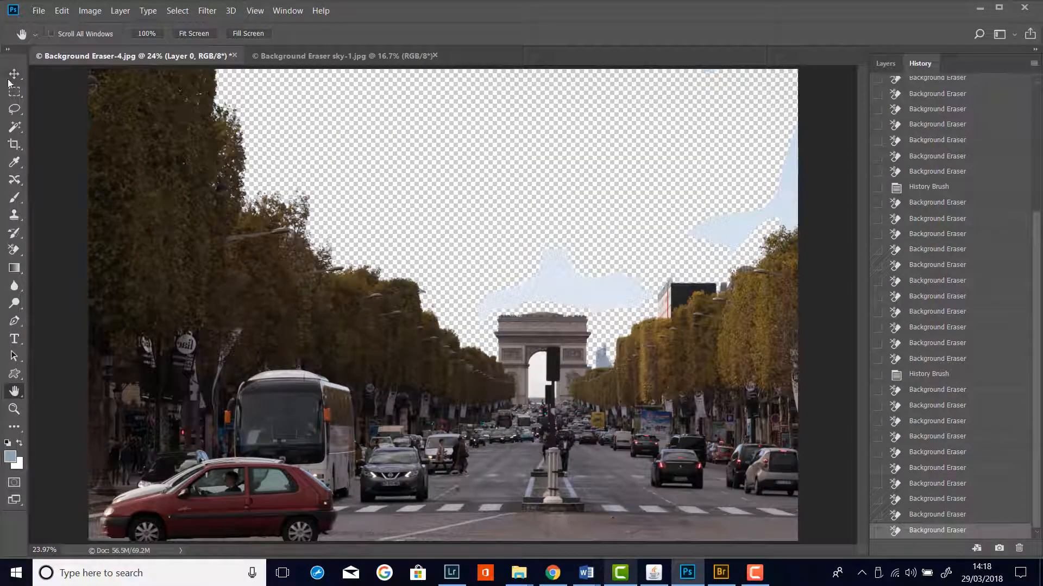
{"action": "left_click", "coordinate": [14, 109]}
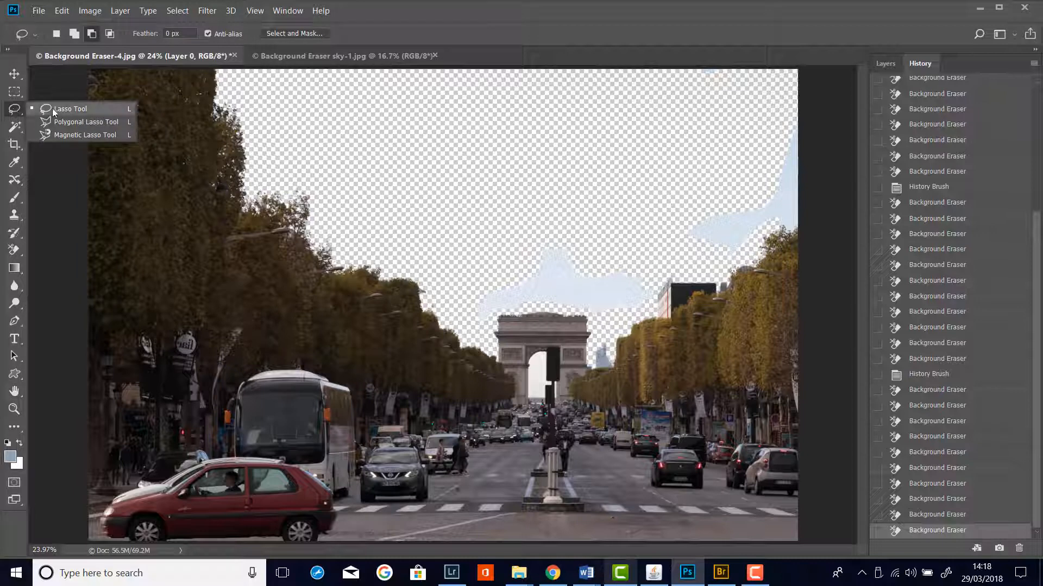
{"action": "left_click", "coordinate": [52, 109]}
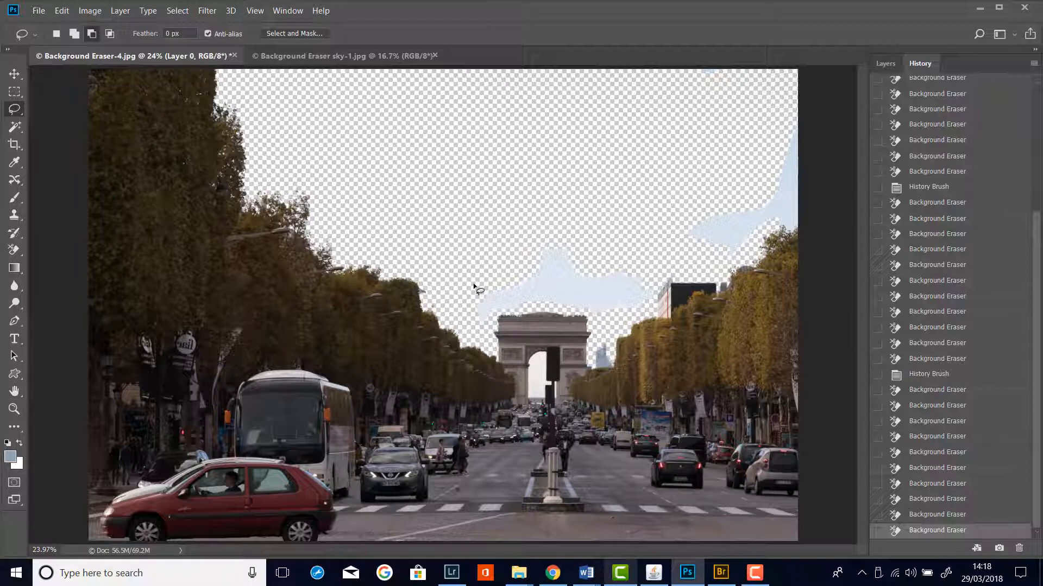
{"action": "mouse_move", "coordinate": [473, 286]}
{"action": "left_mouse_down"}
{"action": "mouse_move", "coordinate": [460, 311]}
{"action": "mouse_move", "coordinate": [466, 331]}
{"action": "mouse_move", "coordinate": [493, 328]}
{"action": "left_mouse_up"}
{"action": "mouse_move", "coordinate": [535, 309]}
{"action": "left_mouse_down"}
{"action": "mouse_move", "coordinate": [633, 314]}
{"action": "mouse_move", "coordinate": [654, 309]}
{"action": "mouse_move", "coordinate": [658, 290]}
{"action": "mouse_move", "coordinate": [624, 260]}
{"action": "mouse_move", "coordinate": [530, 239]}
{"action": "mouse_move", "coordinate": [468, 285]}
{"action": "mouse_move", "coordinate": [485, 305]}
{"action": "left_mouse_up"}
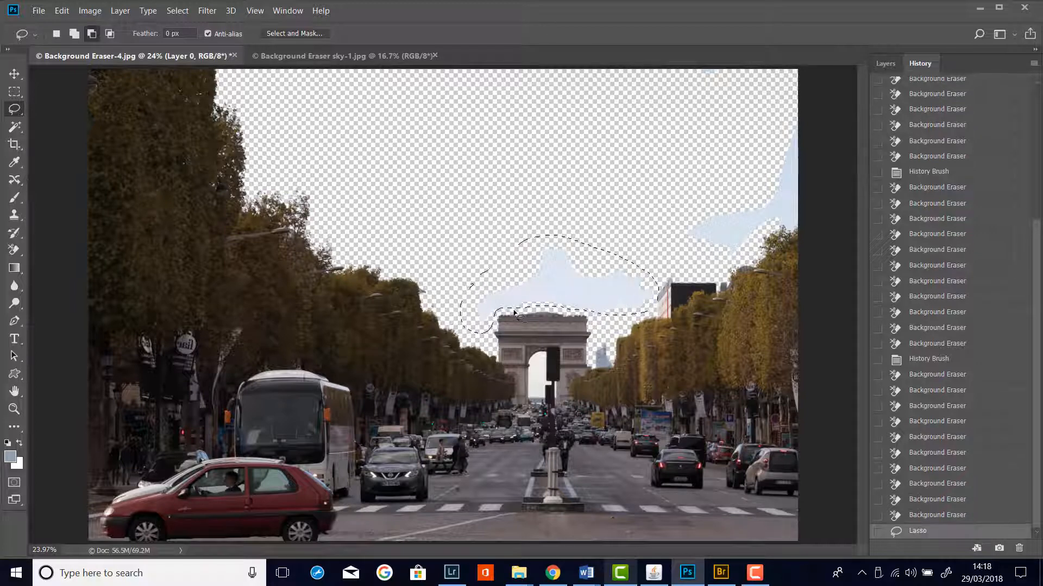
{"action": "key", "text": "Delete"}
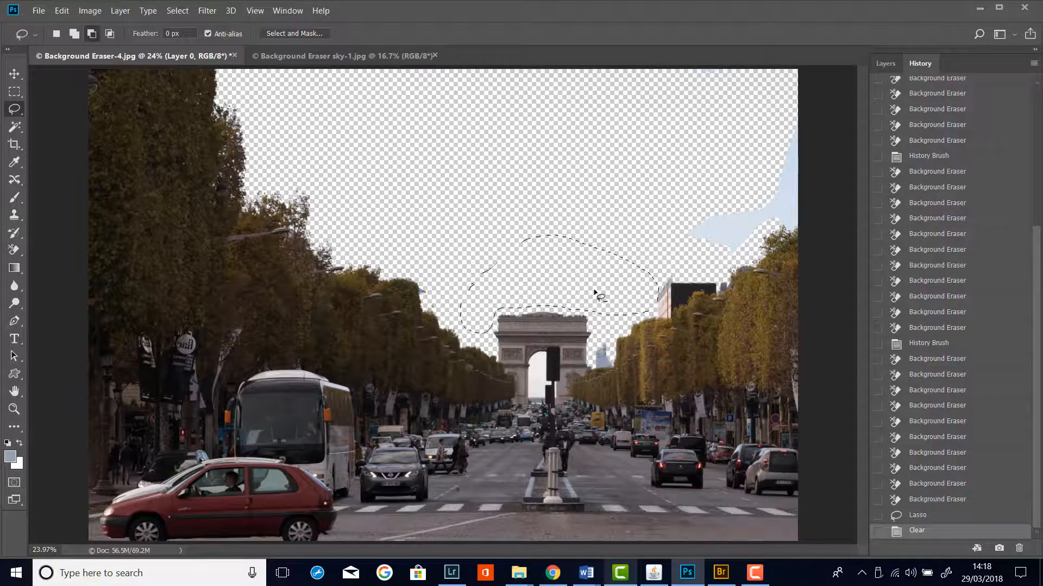
{"action": "key", "text": "ctrl+d"}
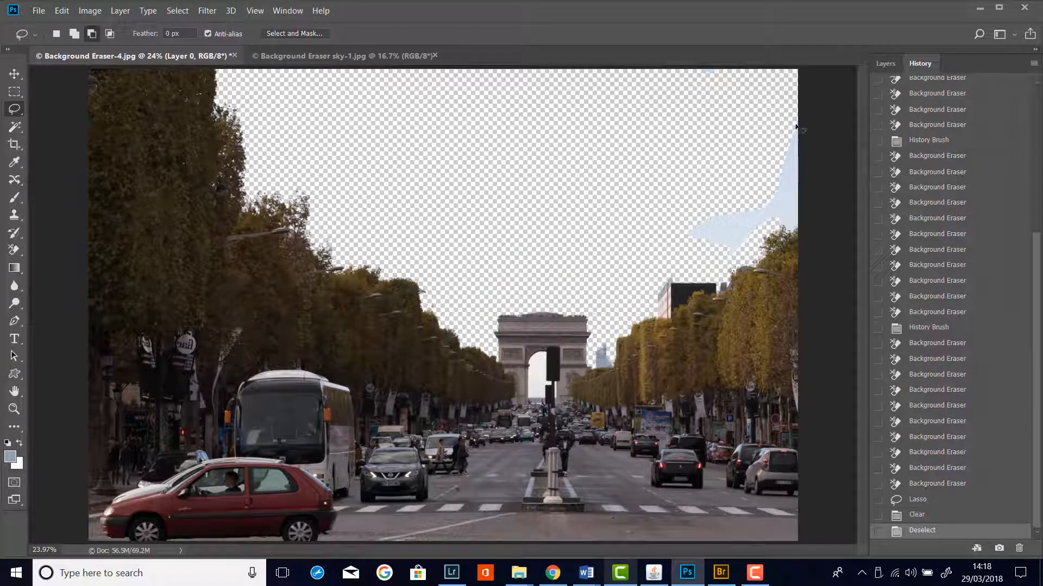
- Lasso the leftover sky above the tall tree on the right, delete it and clear the selection
{"action": "mouse_move", "coordinate": [802, 115]}
{"action": "left_mouse_down"}
{"action": "mouse_move", "coordinate": [737, 189]}
{"action": "mouse_move", "coordinate": [676, 227]}
{"action": "mouse_move", "coordinate": [699, 259]}
{"action": "mouse_move", "coordinate": [754, 253]}
{"action": "mouse_move", "coordinate": [764, 226]}
{"action": "mouse_move", "coordinate": [780, 223]}
{"action": "mouse_move", "coordinate": [786, 120]}
{"action": "left_mouse_up"}
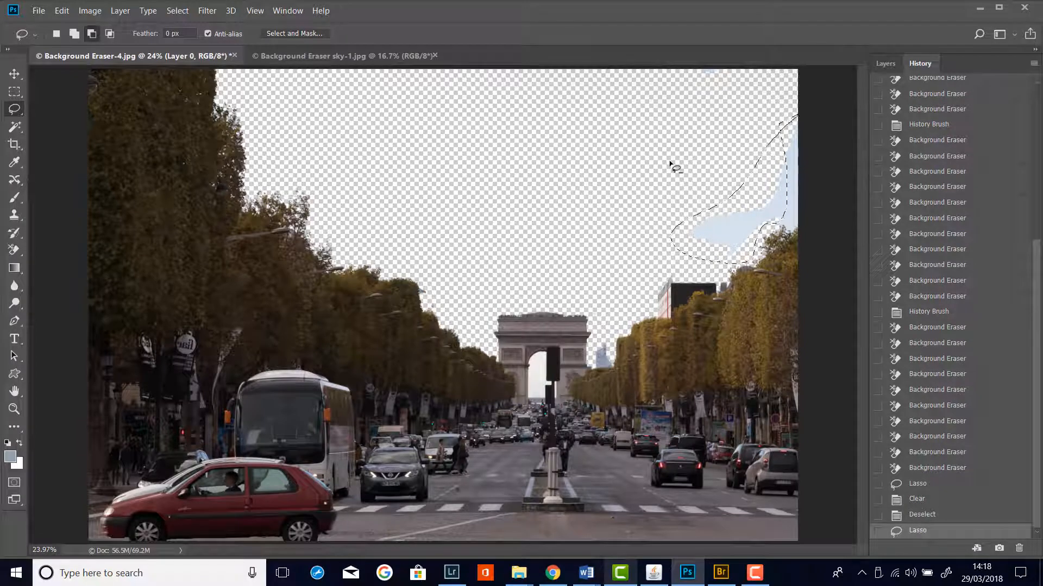
{"action": "key", "text": "Delete"}
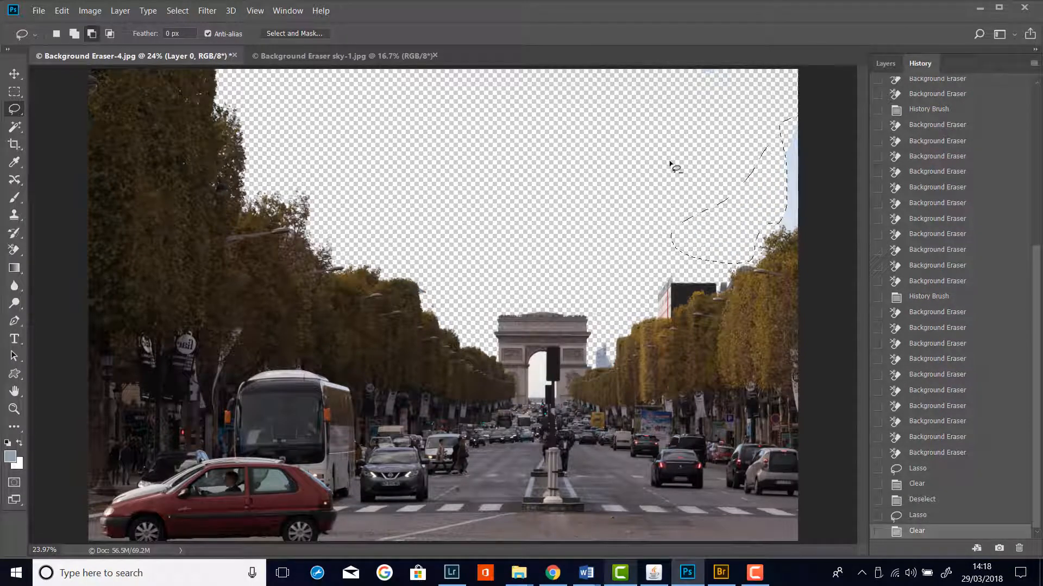
{"action": "key", "text": "ctrl+d"}
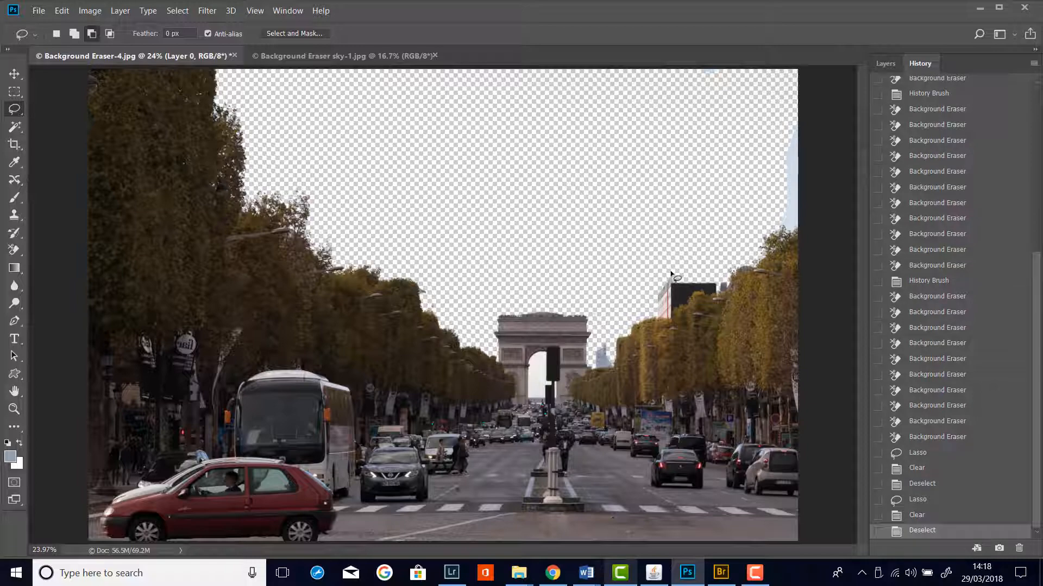
- Erase the remaining strip of sky along the photo's right edge and around the tall tree's top leaves with the Background Eraser
{"action": "key", "text": "ctrl+1"}
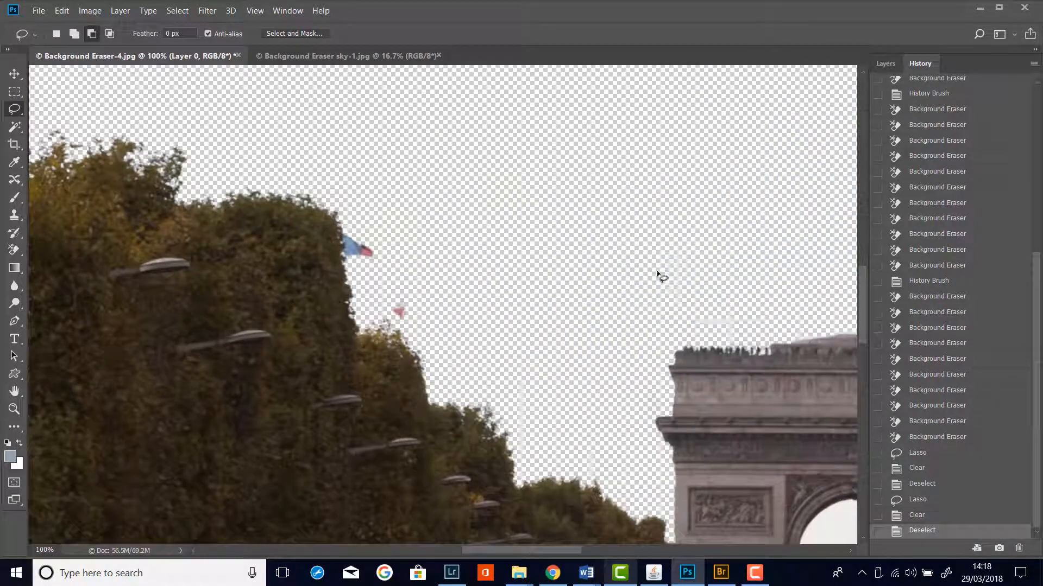
{"action": "mouse_move", "coordinate": [720, 239]}
{"action": "left_mouse_down"}
{"action": "mouse_move", "coordinate": [426, 291]}
{"action": "mouse_move", "coordinate": [4, 297]}
{"action": "left_mouse_up"}
{"action": "left_click_drag", "start_coordinate": [780, 276], "coordinate": [194, 585]}
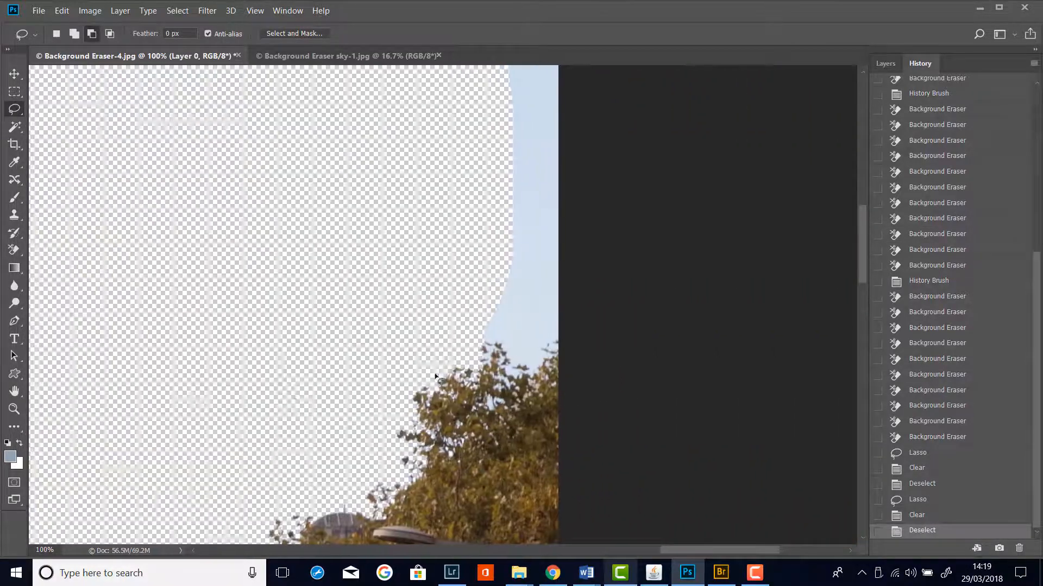
{"action": "left_click", "coordinate": [11, 257]}
{"action": "left_click", "coordinate": [82, 262]}
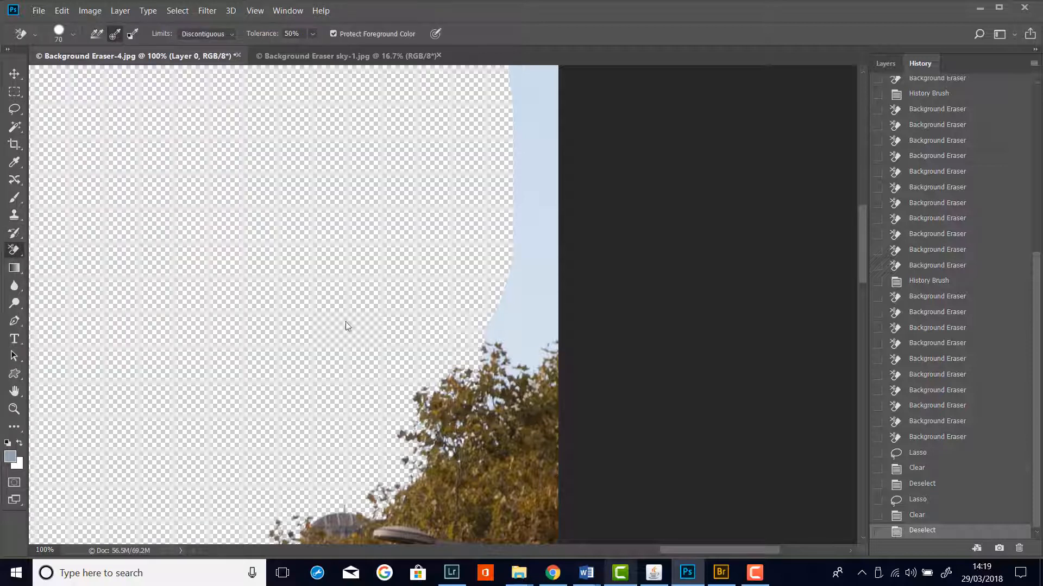
{"action": "mouse_move", "coordinate": [482, 352]}
{"action": "left_mouse_down"}
{"action": "mouse_move", "coordinate": [524, 342]}
{"action": "mouse_move", "coordinate": [495, 402]}
{"action": "left_mouse_up"}
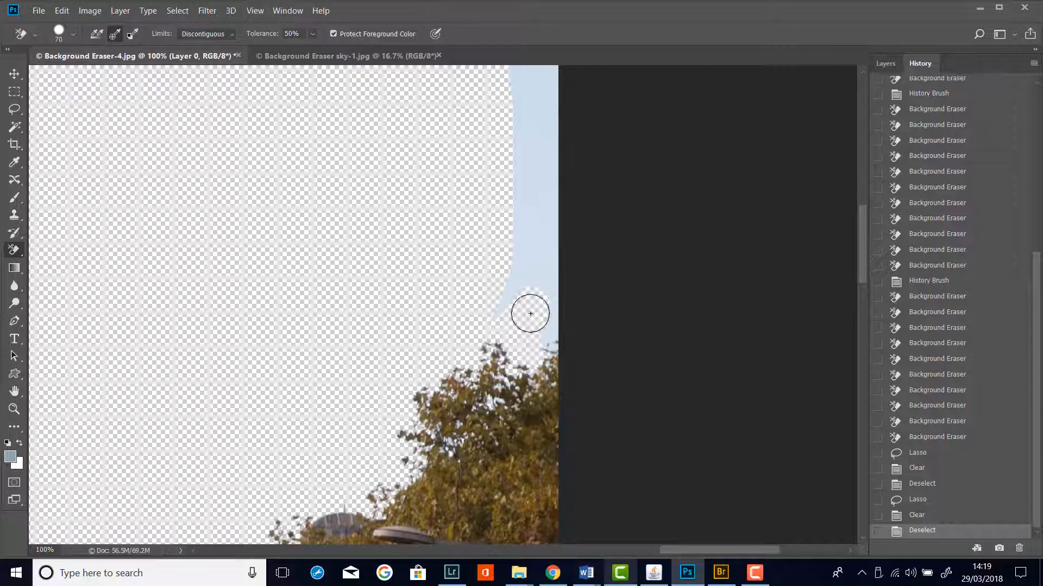
{"action": "mouse_move", "coordinate": [545, 349]}
{"action": "left_mouse_down"}
{"action": "mouse_move", "coordinate": [554, 218]}
{"action": "mouse_move", "coordinate": [516, 264]}
{"action": "mouse_move", "coordinate": [514, 104]}
{"action": "left_mouse_up"}
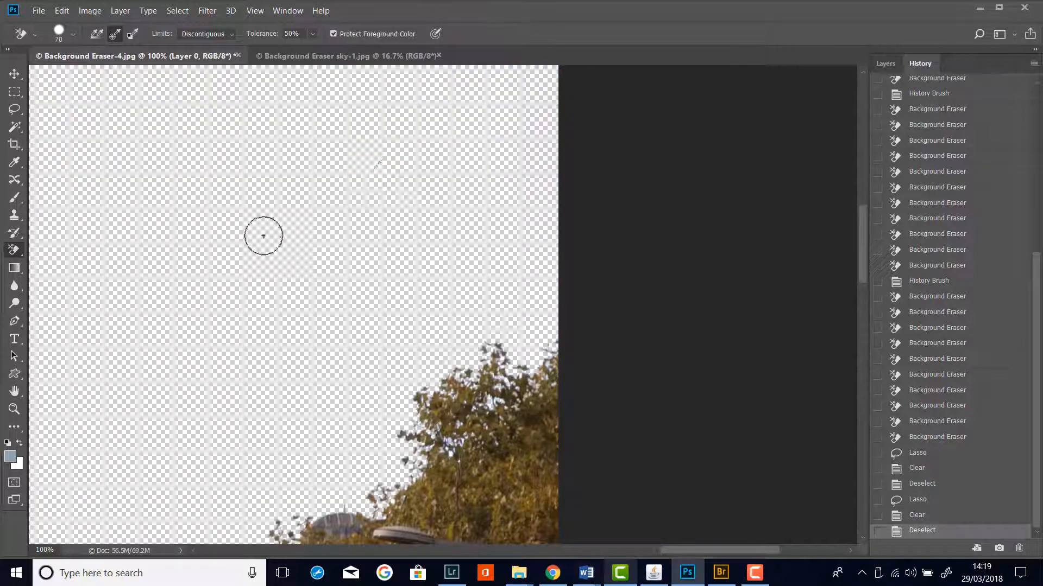
- Examine the erased sky area and the treetops on the left for leftover sky at 100%, ending with the whole photo in view
{"action": "mouse_move", "coordinate": [432, 134]}
{"action": "left_mouse_down"}
{"action": "mouse_move", "coordinate": [545, 163]}
{"action": "mouse_move", "coordinate": [395, 186]}
{"action": "mouse_move", "coordinate": [603, 234]}
{"action": "left_mouse_up"}
{"action": "mouse_move", "coordinate": [287, 307]}
{"action": "left_mouse_down"}
{"action": "mouse_move", "coordinate": [453, 201]}
{"action": "mouse_move", "coordinate": [443, 195]}
{"action": "left_mouse_up"}
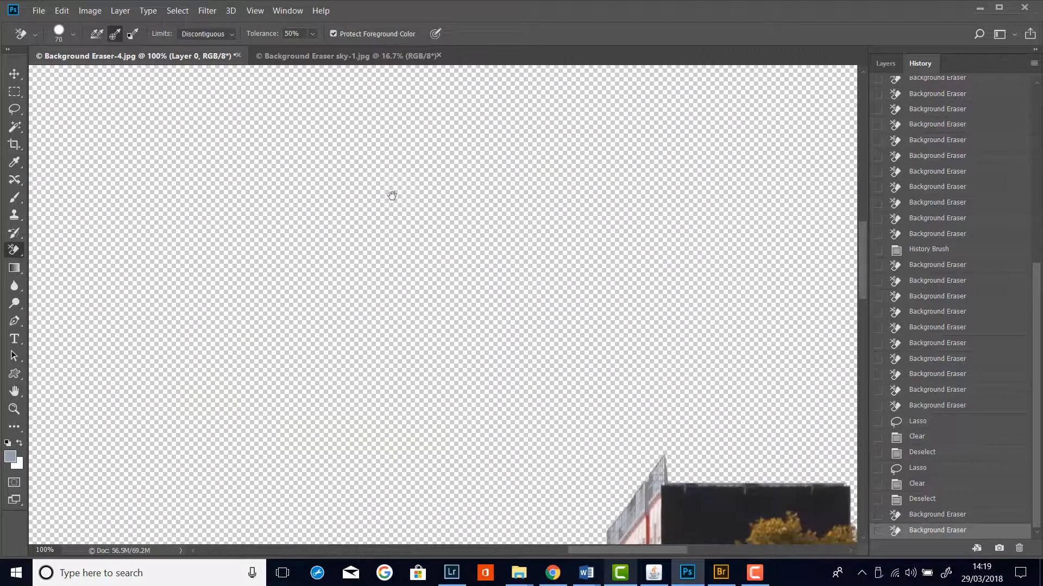
{"action": "left_click_drag", "start_coordinate": [317, 233], "coordinate": [472, 165]}
{"action": "left_click_drag", "start_coordinate": [282, 287], "coordinate": [556, 239]}
{"action": "mouse_move", "coordinate": [319, 262]}
{"action": "left_mouse_down"}
{"action": "mouse_move", "coordinate": [533, 193]}
{"action": "mouse_move", "coordinate": [456, 393]}
{"action": "mouse_move", "coordinate": [521, 505]}
{"action": "left_mouse_up"}
{"action": "left_click_drag", "start_coordinate": [303, 321], "coordinate": [621, 325]}
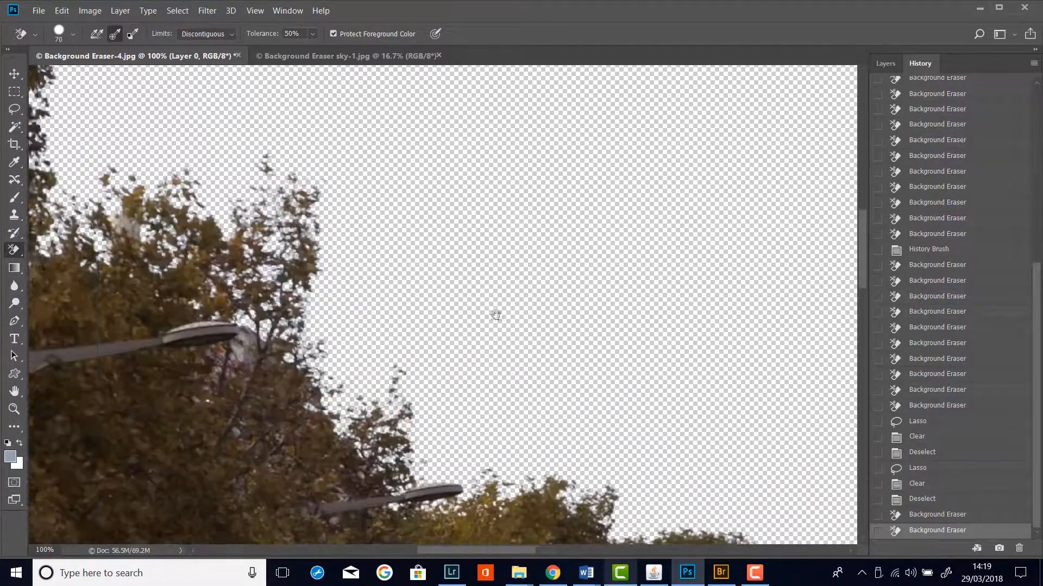
{"action": "mouse_move", "coordinate": [268, 298]}
{"action": "left_mouse_down"}
{"action": "mouse_move", "coordinate": [505, 309]}
{"action": "mouse_move", "coordinate": [350, 333]}
{"action": "left_mouse_up"}
{"action": "left_click_drag", "start_coordinate": [491, 264], "coordinate": [495, 440]}
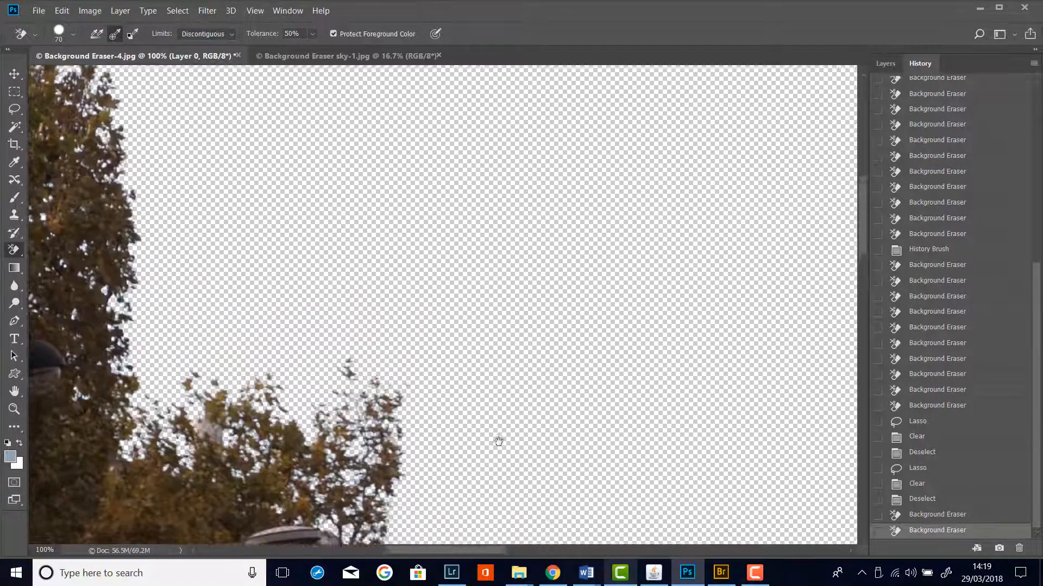
{"action": "mouse_move", "coordinate": [445, 270]}
{"action": "left_mouse_down"}
{"action": "mouse_move", "coordinate": [526, 454]}
{"action": "mouse_move", "coordinate": [489, 491]}
{"action": "mouse_move", "coordinate": [438, 366]}
{"action": "mouse_move", "coordinate": [365, 242]}
{"action": "mouse_move", "coordinate": [384, 236]}
{"action": "left_mouse_up"}
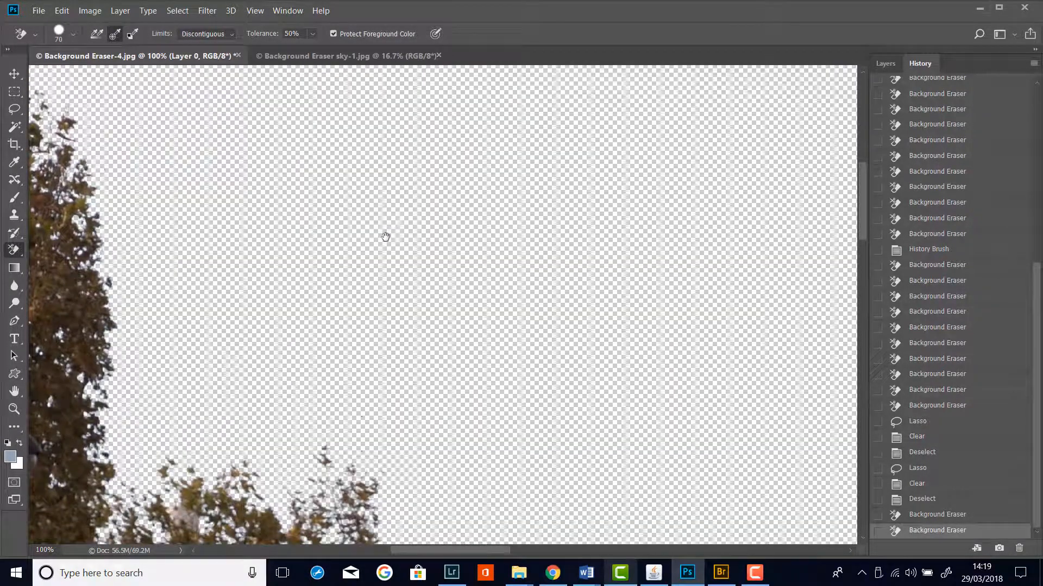
{"action": "key", "text": "ctrl+minus"}
{"action": "key", "text": "ctrl+minus"}
{"action": "key", "text": "ctrl+minus"}
{"action": "key", "text": "ctrl+minus"}
{"action": "key", "text": "ctrl+minus"}
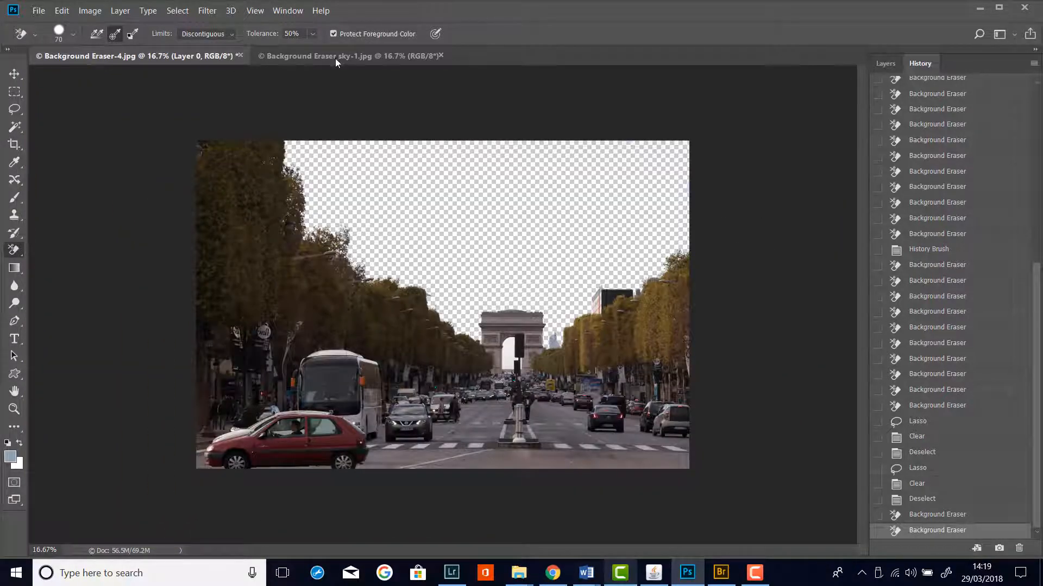
- Copy the whole image from Background Eraser sky-1.jpg into Background Eraser-4.jpg as a new layer
{"action": "left_click", "coordinate": [350, 60]}
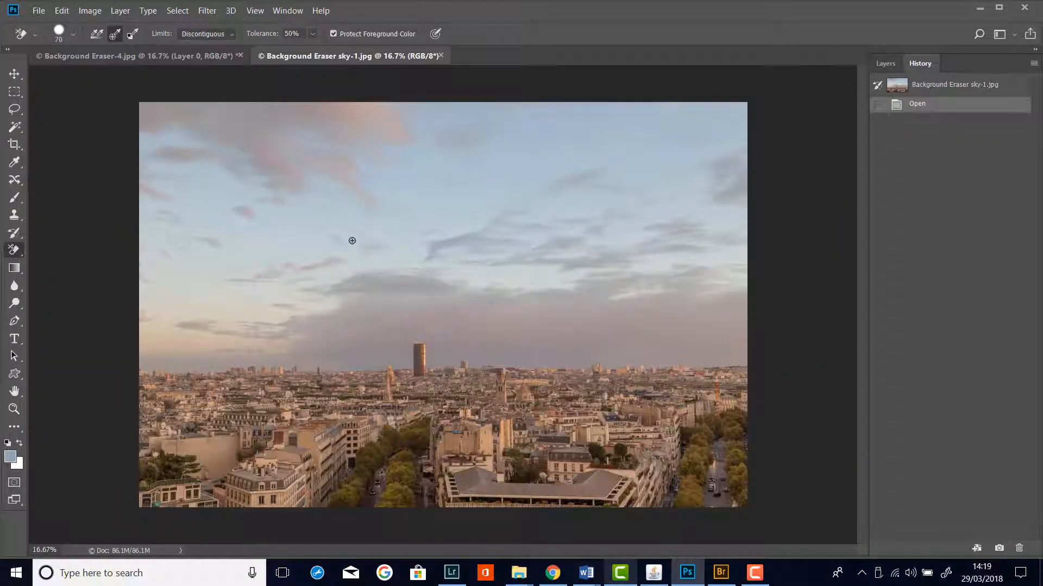
{"action": "left_click", "coordinate": [19, 77]}
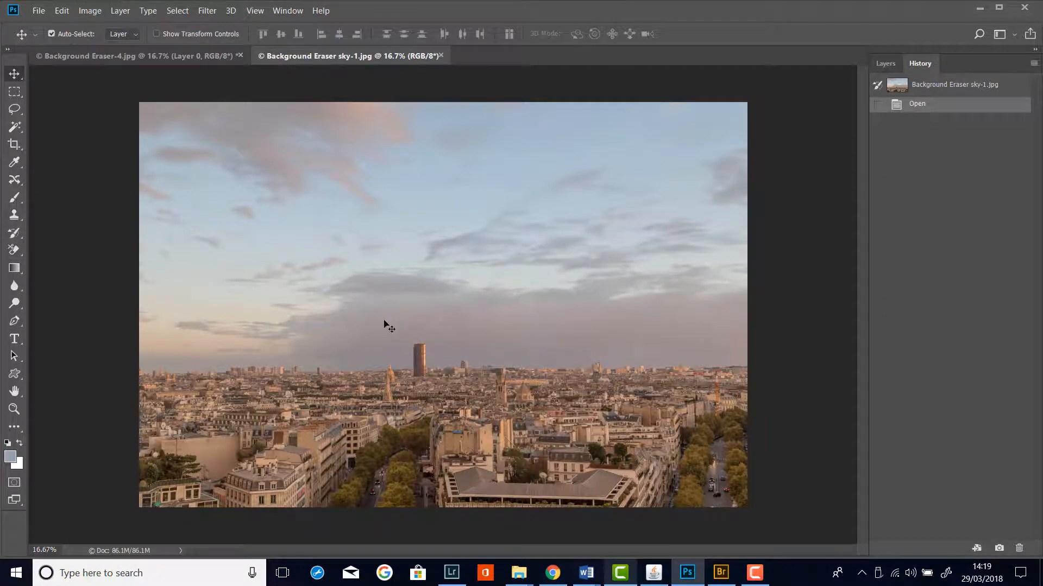
{"action": "mouse_move", "coordinate": [387, 325]}
{"action": "left_mouse_down"}
{"action": "mouse_move", "coordinate": [226, 159]}
{"action": "mouse_move", "coordinate": [165, 60]}
{"action": "mouse_move", "coordinate": [369, 291]}
{"action": "mouse_move", "coordinate": [463, 356]}
{"action": "left_mouse_up"}
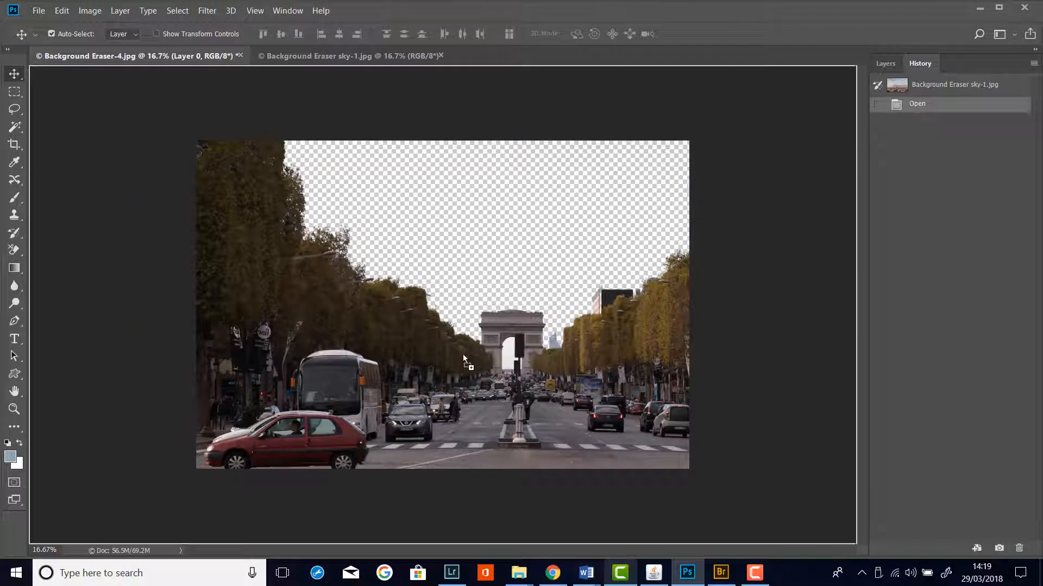
{"action": "left_click_drag", "start_coordinate": [480, 405], "coordinate": [480, 405]}
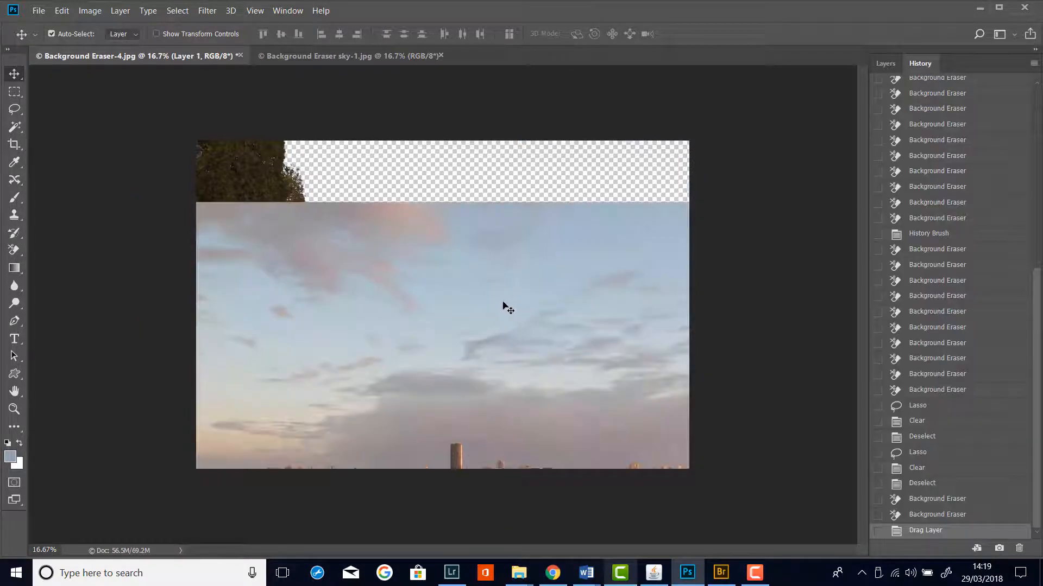
- Move the sky image up to cover the whole canvas and place its layer below the street photo layer
{"action": "left_click_drag", "start_coordinate": [485, 330], "coordinate": [487, 276]}
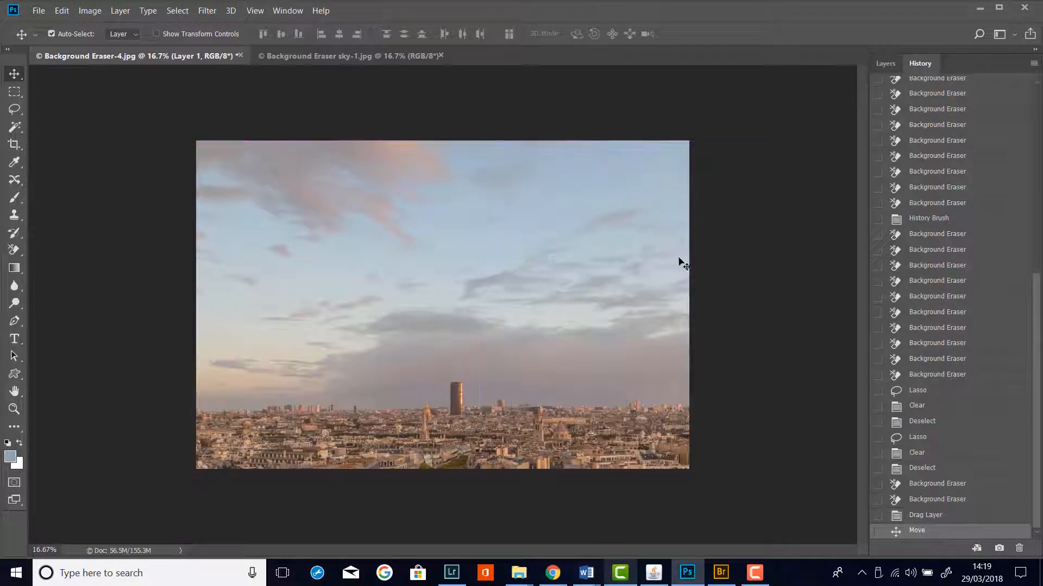
{"action": "left_click", "coordinate": [885, 63]}
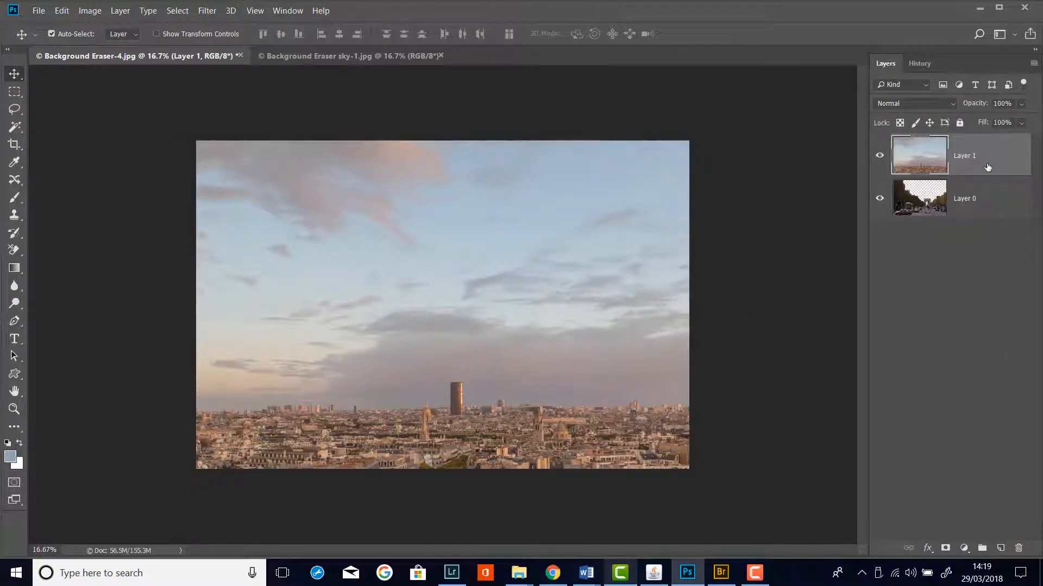
{"action": "left_click_drag", "start_coordinate": [987, 167], "coordinate": [983, 244]}
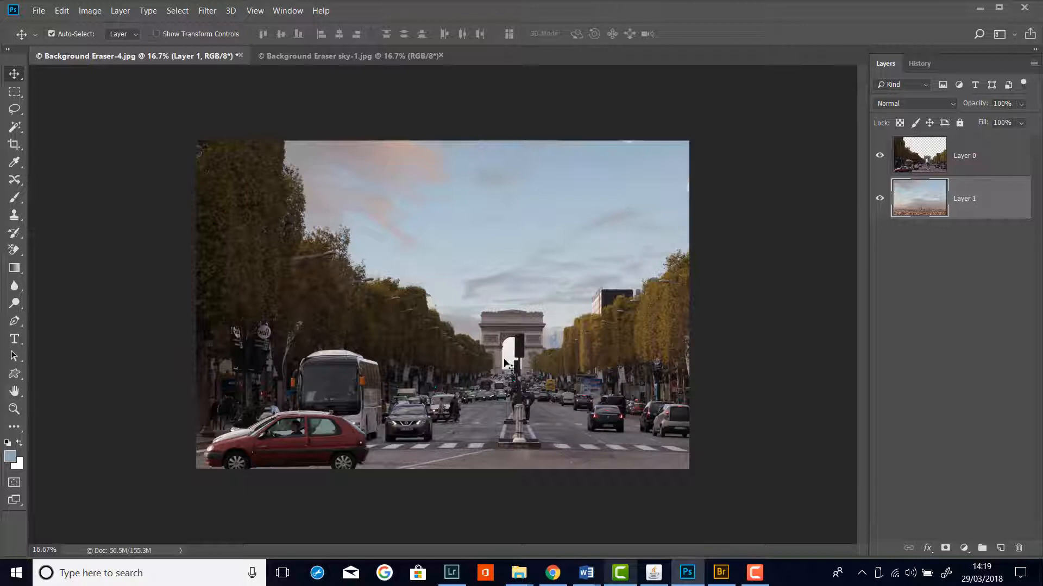
- Make the street photo layer active with the Background Eraser for erasing the white sky inside the arch opening
{"action": "left_click", "coordinate": [15, 250]}
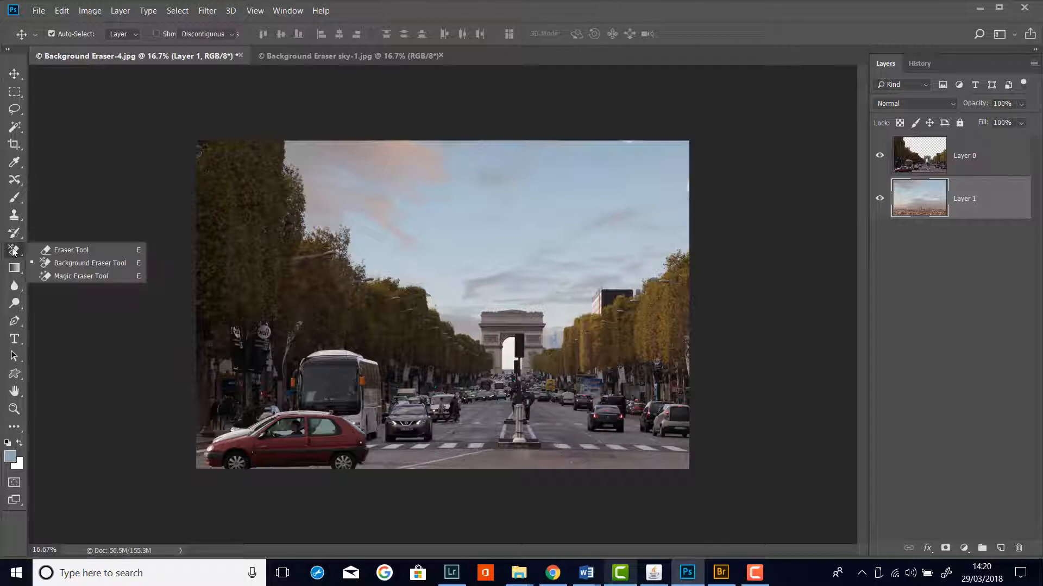
{"action": "left_click", "coordinate": [65, 264]}
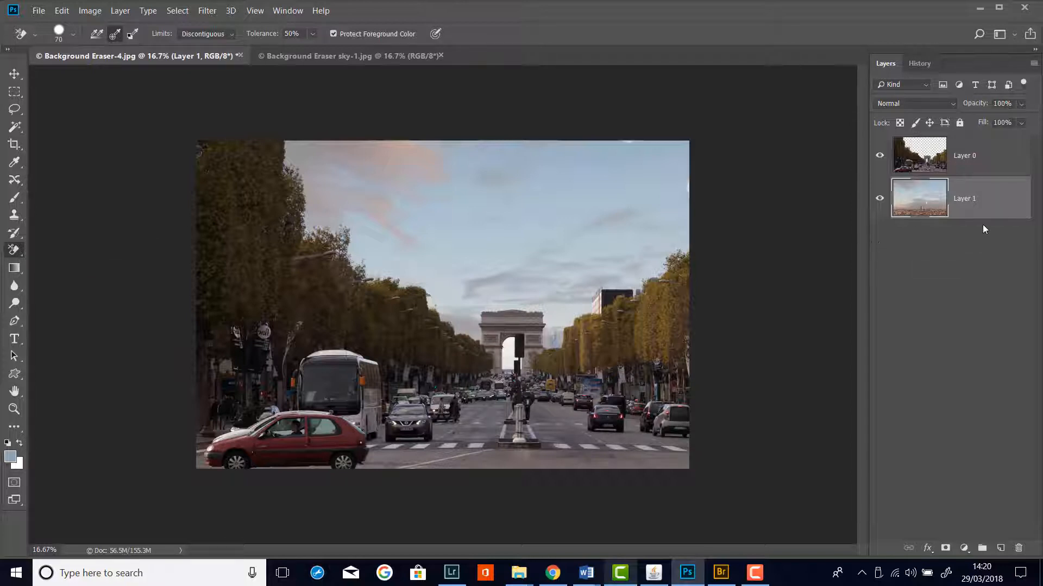
{"action": "left_click", "coordinate": [983, 160]}
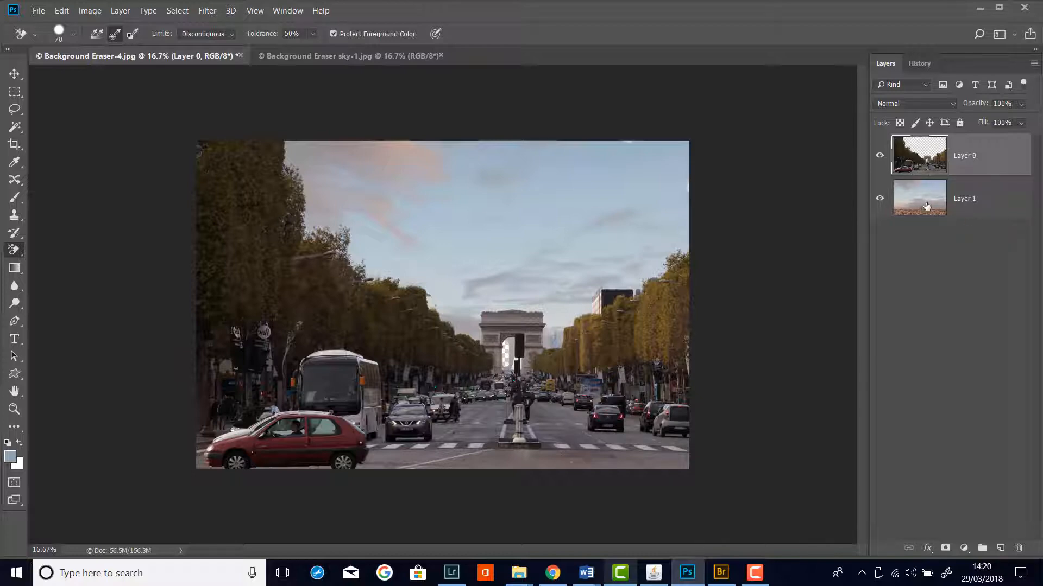
- Undo the Background Eraser strokes made inside the arch opening
{"action": "left_click", "coordinate": [61, 11]}
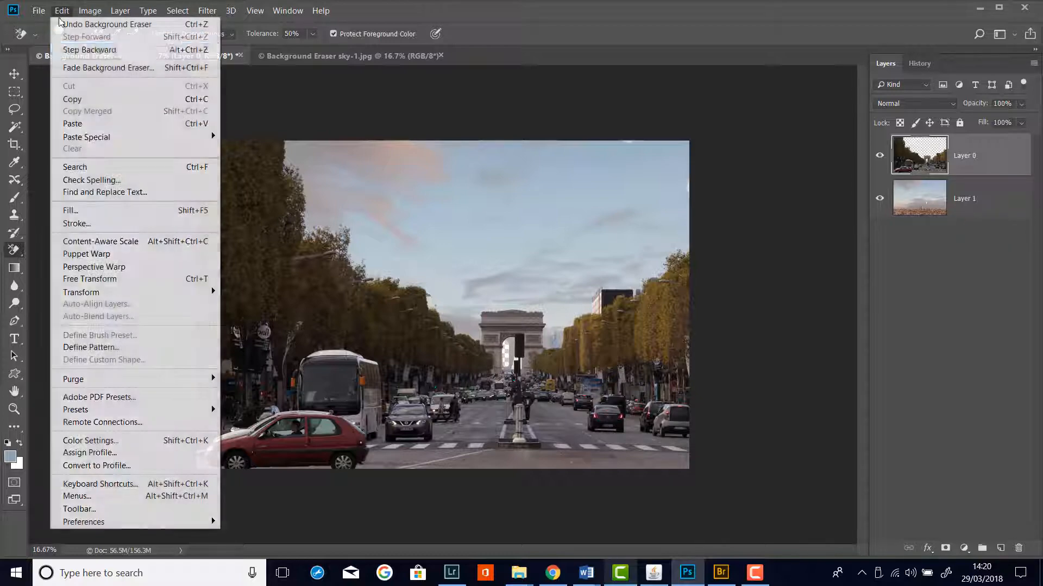
{"action": "left_click", "coordinate": [93, 45]}
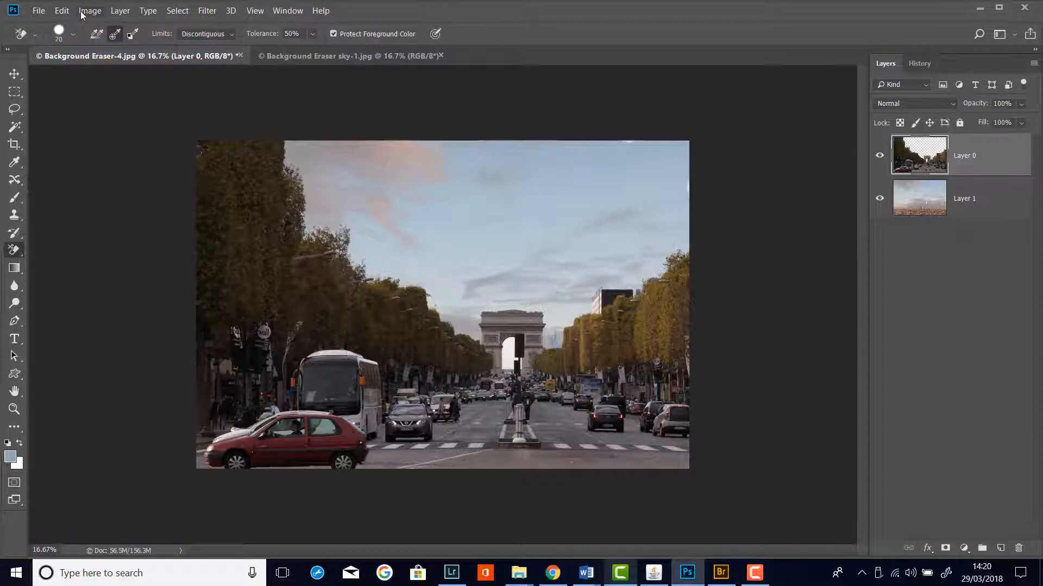
{"action": "left_click", "coordinate": [62, 11]}
{"action": "left_click", "coordinate": [74, 48]}
{"action": "left_click", "coordinate": [61, 11]}
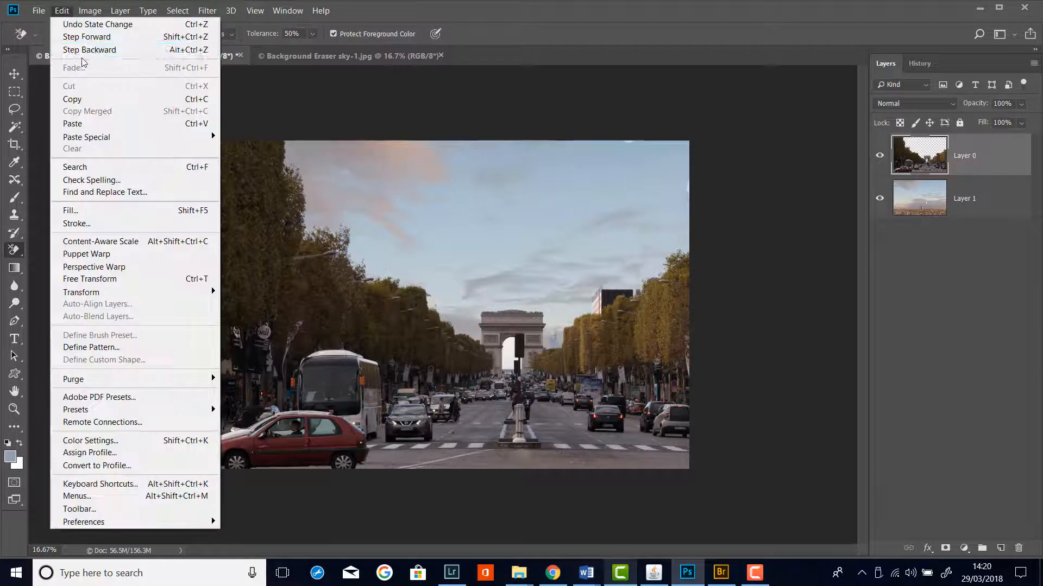
{"action": "left_click", "coordinate": [86, 50]}
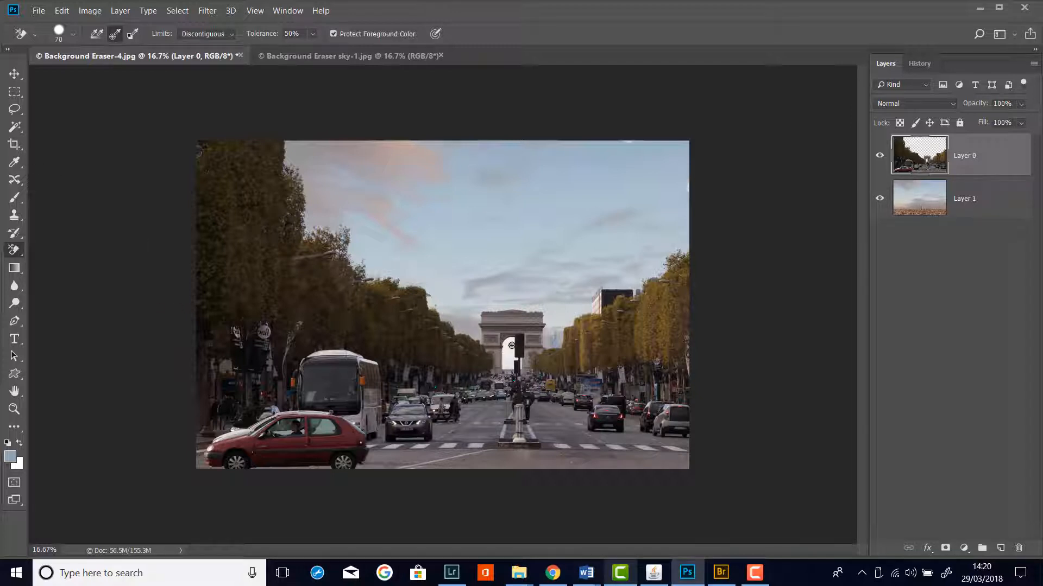
- Erase the white sky inside the arch opening on the street photo layer with the Background Eraser
{"action": "left_click_drag", "start_coordinate": [507, 345], "coordinate": [504, 359]}
- Shift the sky layer slightly to the right behind the street scene and make the street photo layer active
{"action": "left_click", "coordinate": [15, 74]}
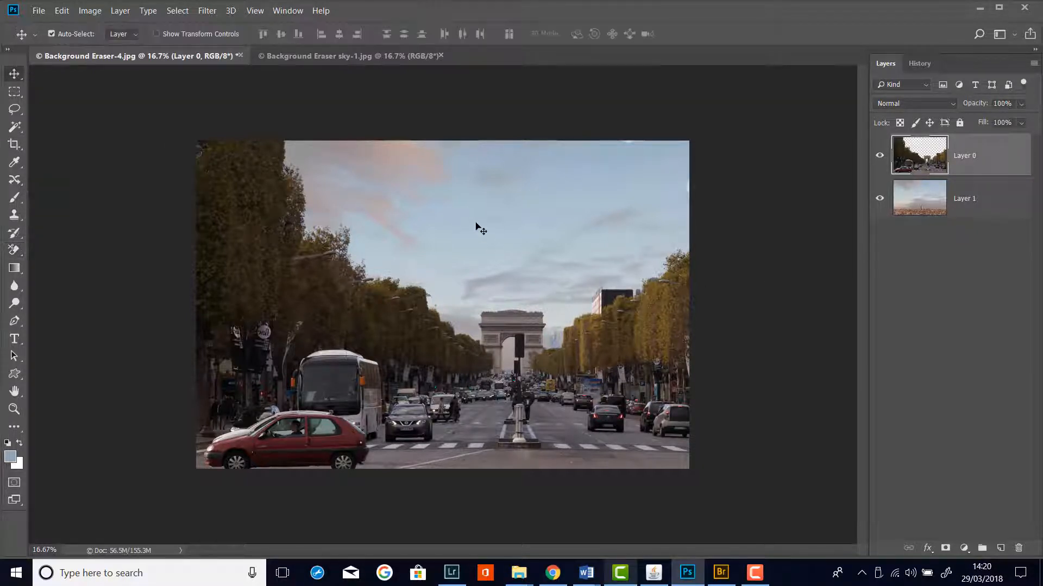
{"action": "left_click_drag", "start_coordinate": [477, 226], "coordinate": [453, 222]}
{"action": "left_click_drag", "start_coordinate": [475, 219], "coordinate": [500, 222]}
{"action": "left_click", "coordinate": [500, 229]}
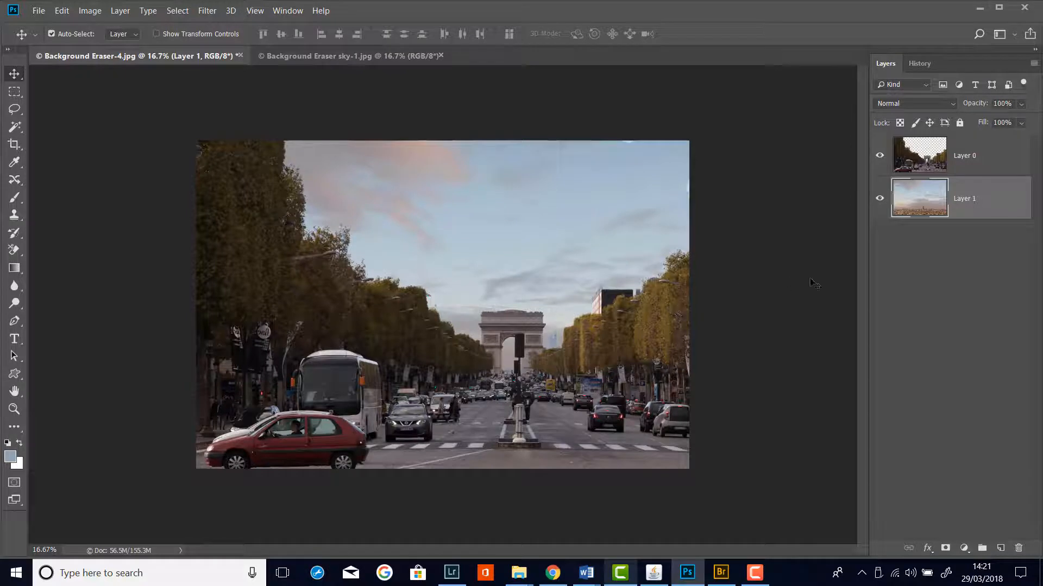
{"action": "key", "text": "alt+bracketright"}
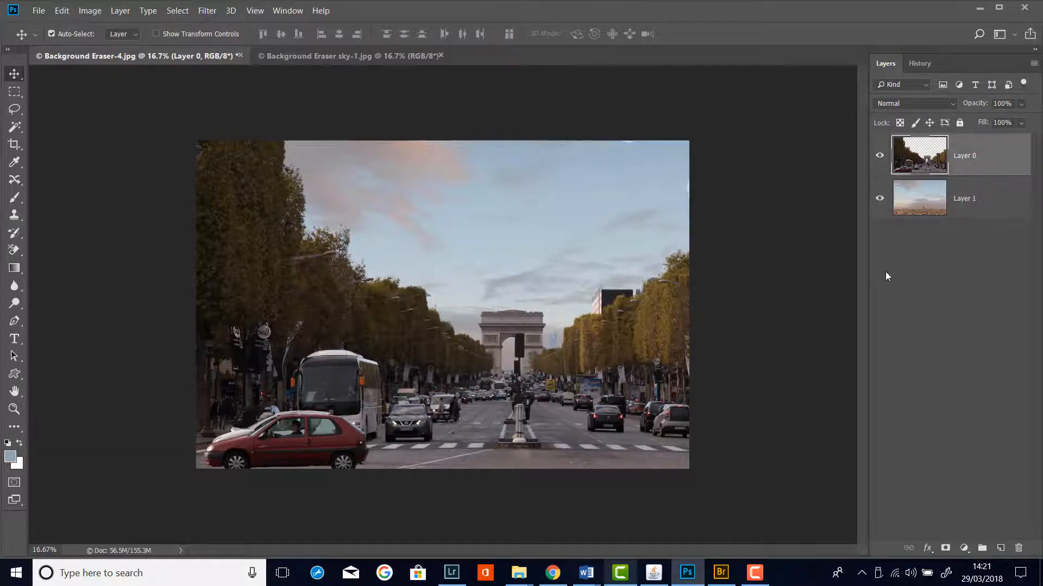